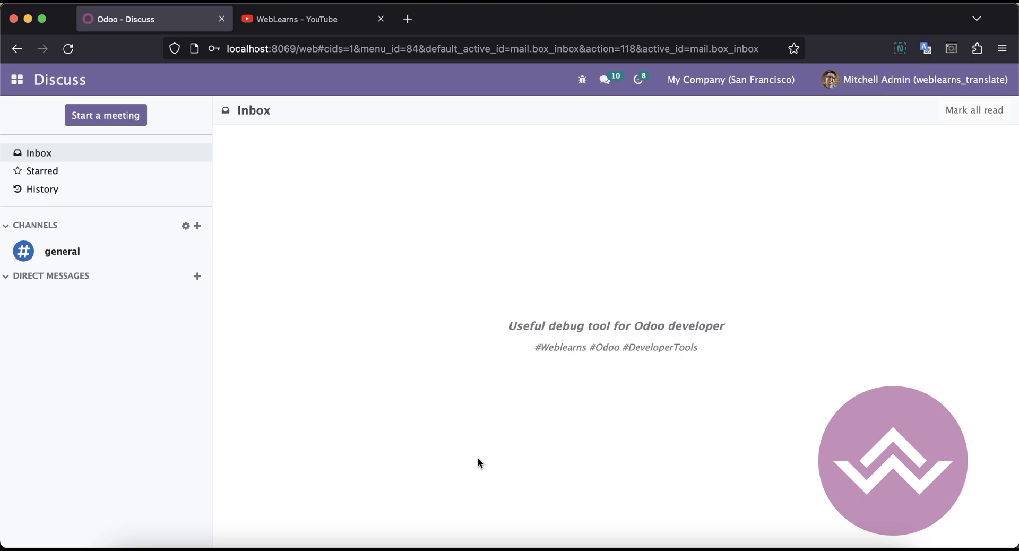
Switch to the WebLearns YouTube channel and browse its Odoo Development playlists
click(309, 30)
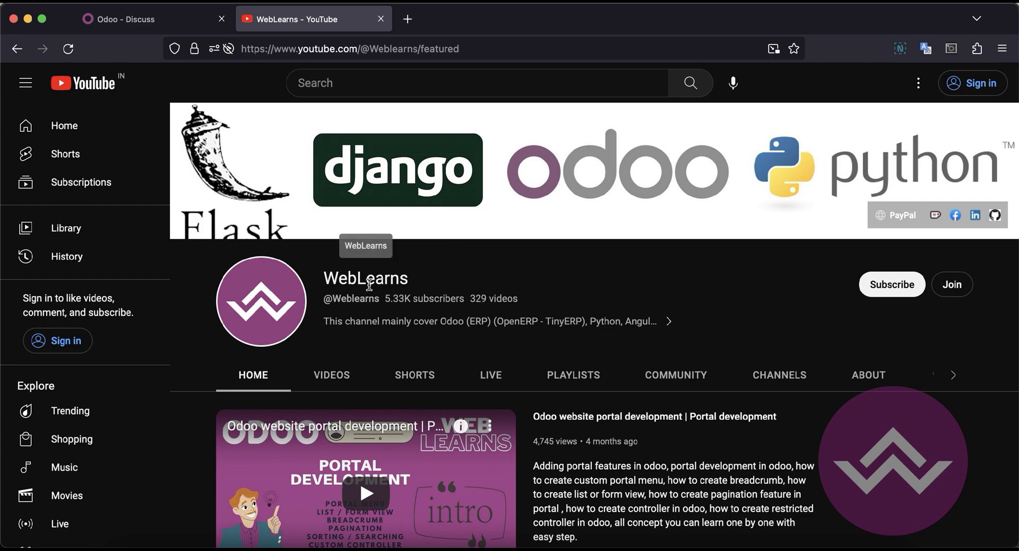
click(550, 378)
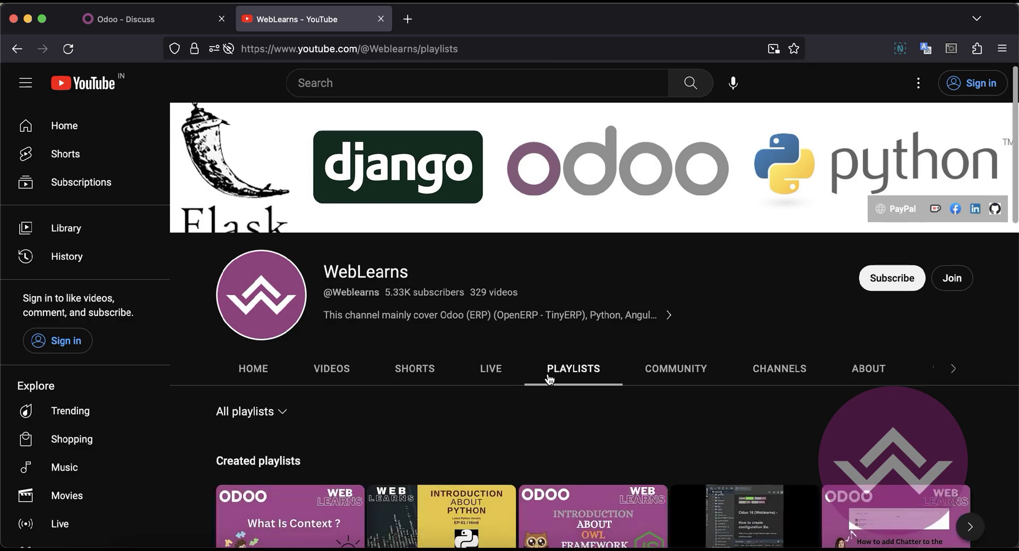
scroll(549, 379, down, 10)
click(312, 415)
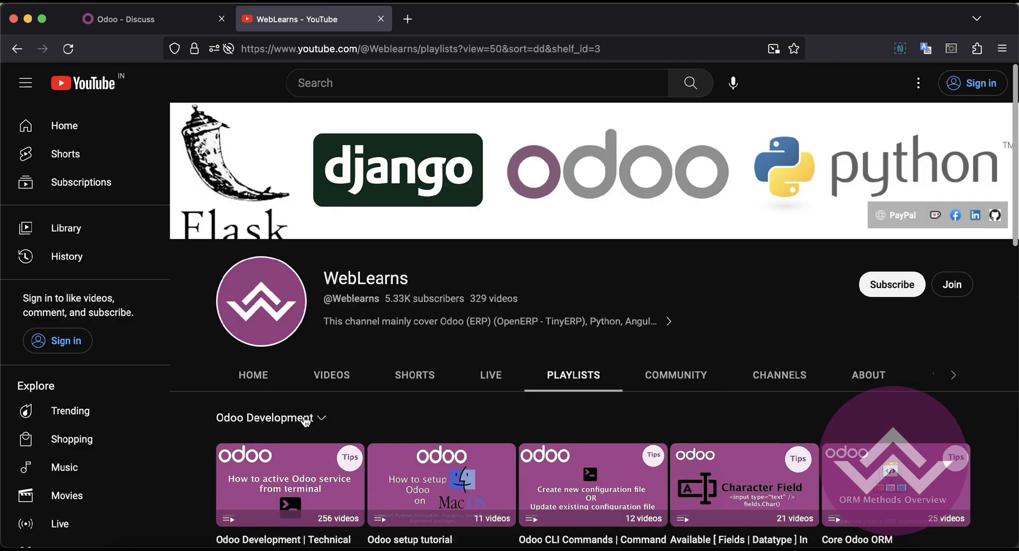
scroll(196, 441, down, 10)
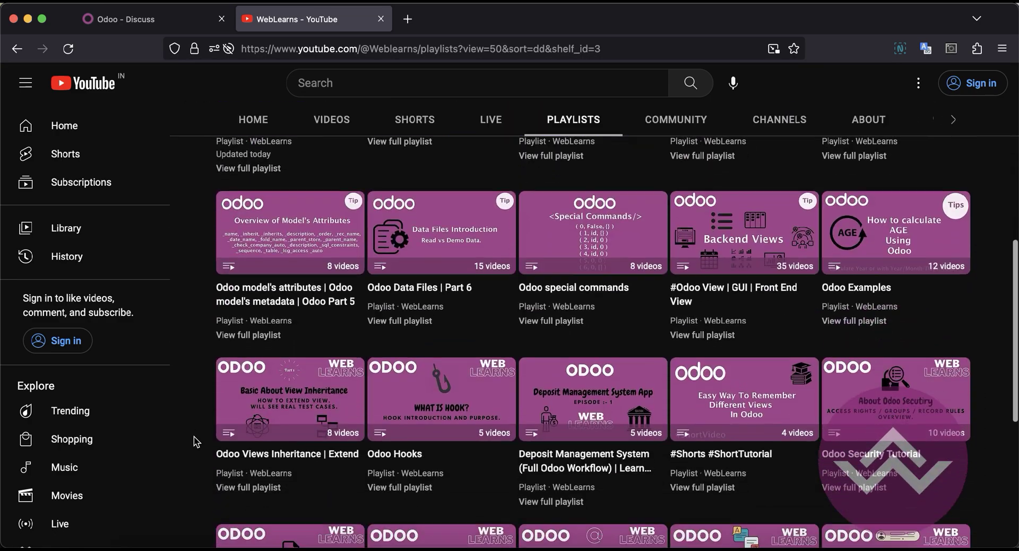
scroll(197, 442, down, 2)
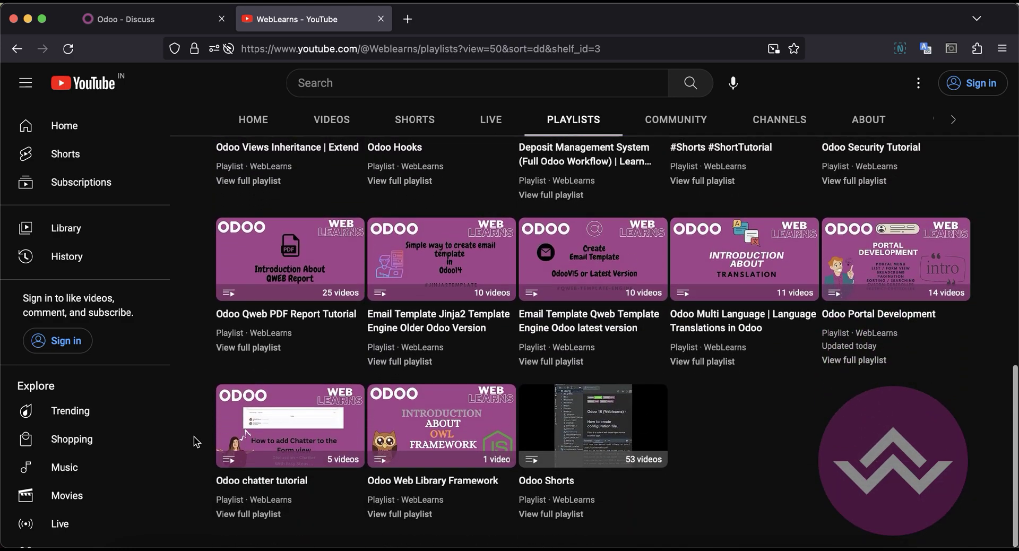
Read the channel's About page, selecting its contact and Source Code lines, then return to Odoo
click(868, 121)
scroll(542, 449, down, 8)
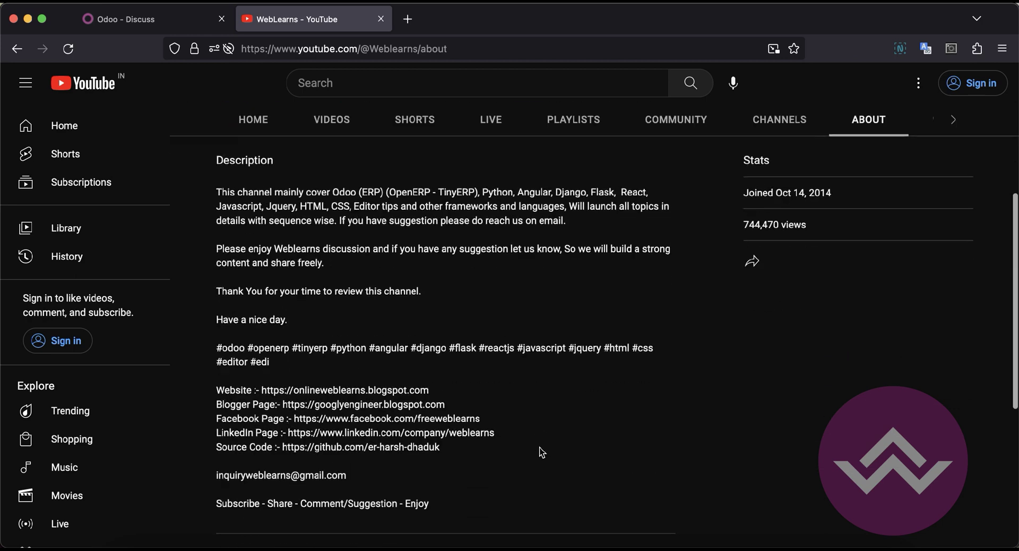
triple_click(317, 342)
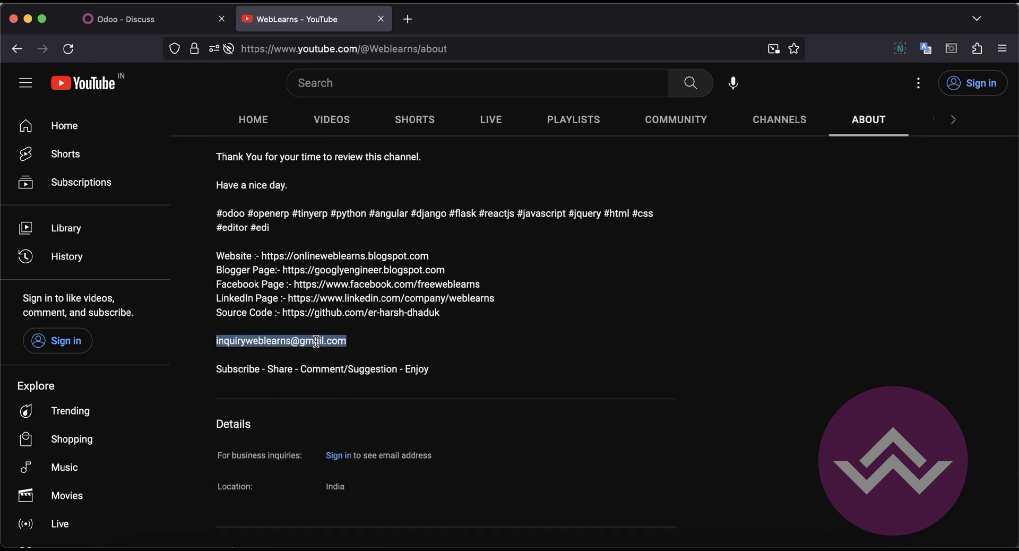
triple_click(291, 313)
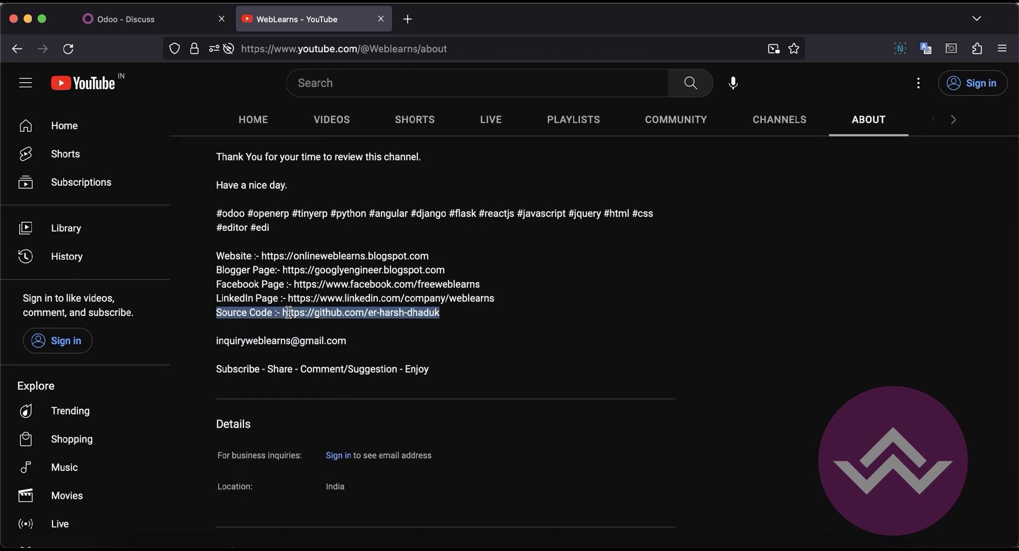
scroll(424, 345, up, 3)
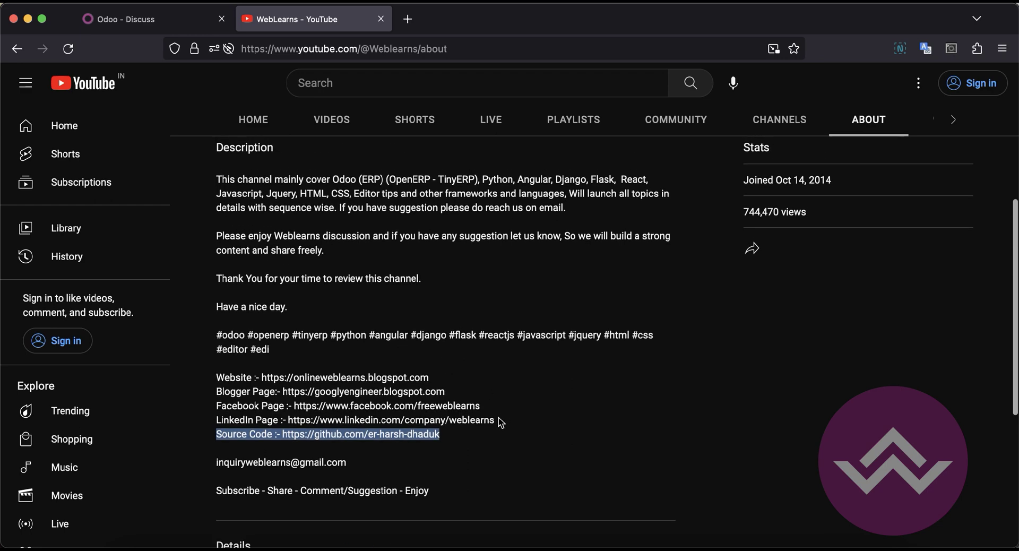
click(502, 424)
drag(502, 425, 212, 375)
click(243, 378)
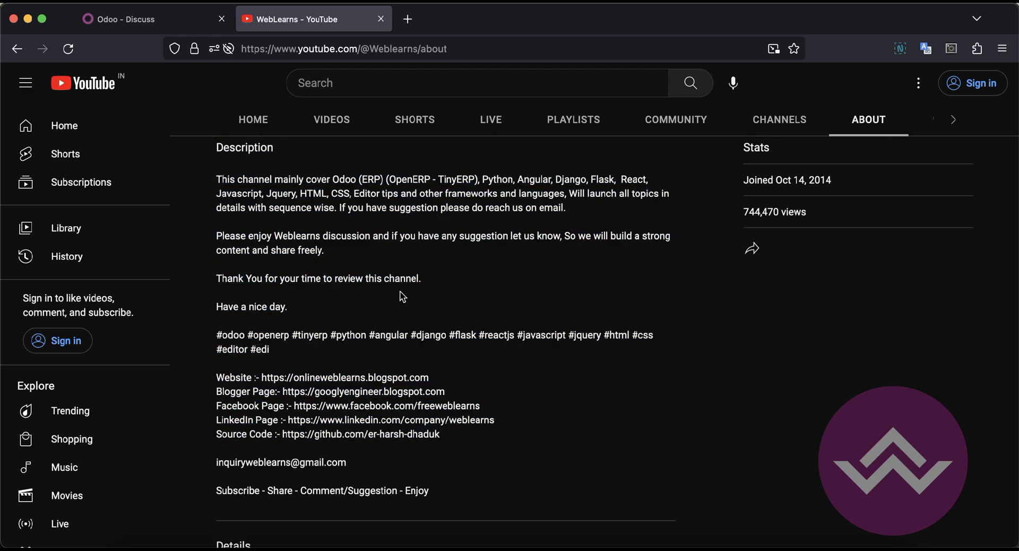
scroll(400, 295, up, 5)
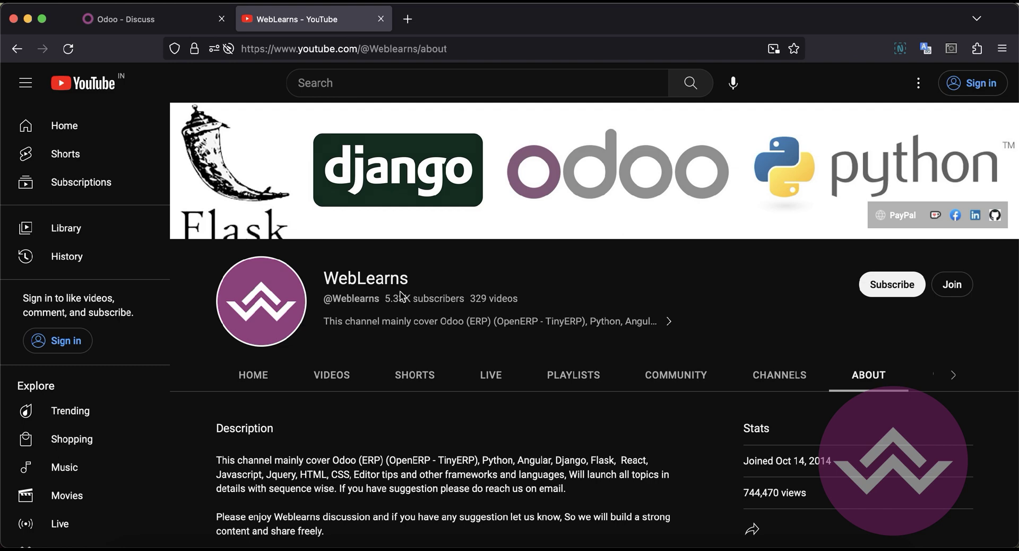
click(198, 24)
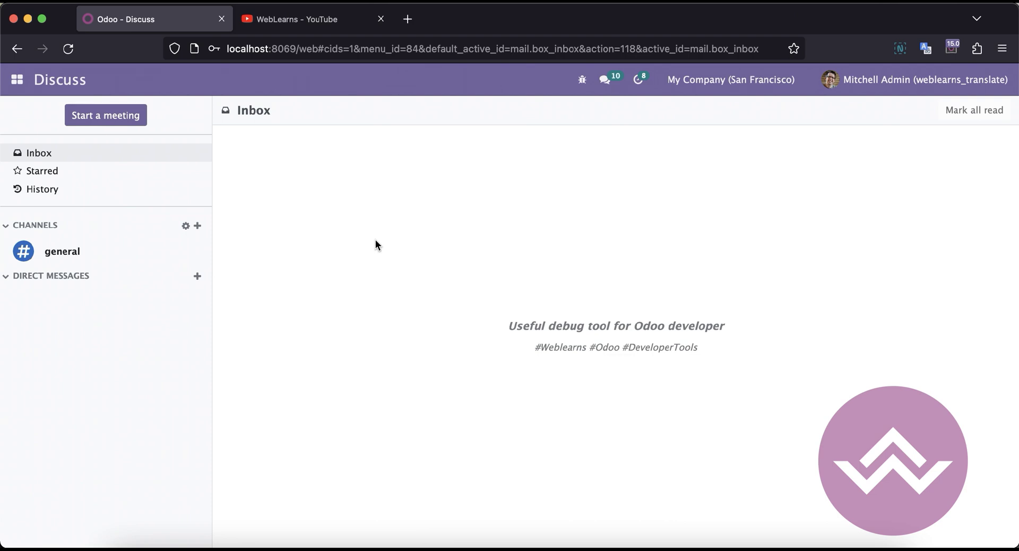
Add ?debug=1 to the Odoo Discuss address and reload it
key(super+l)
text(?debug)
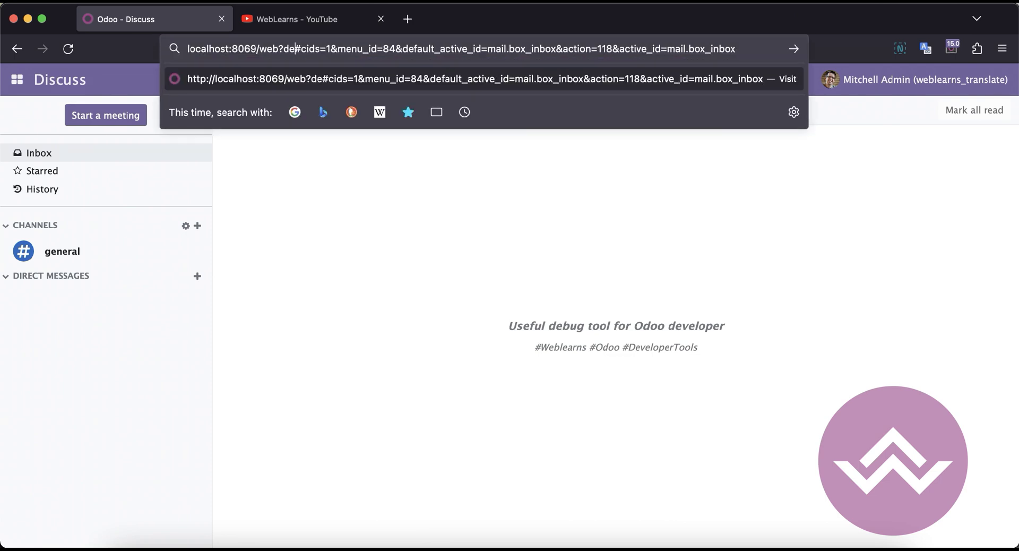
text(=)
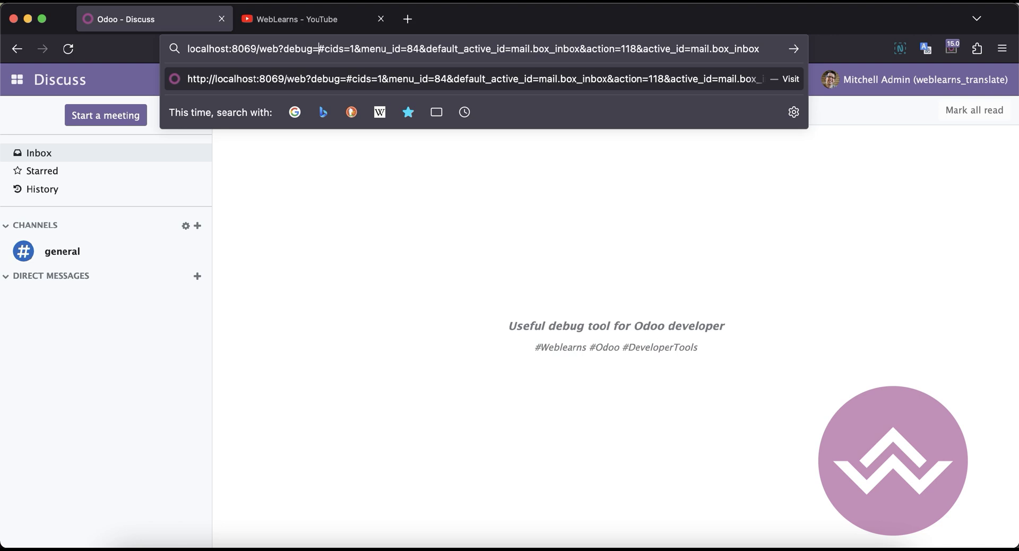
text(1)
key(Return)
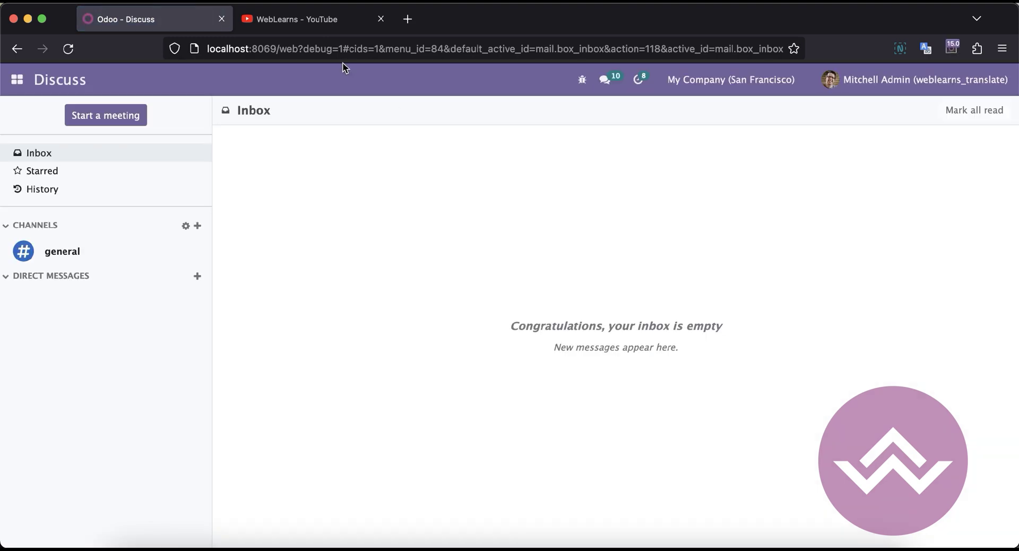
Change the address's debug value from 1 to assets and reload
double_click(345, 49)
text(ass)
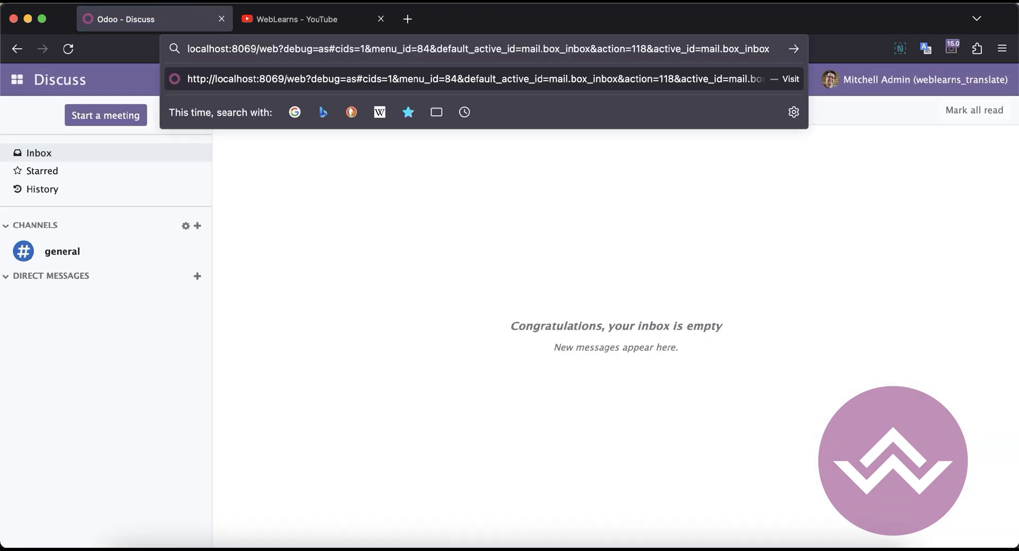
text(ets)
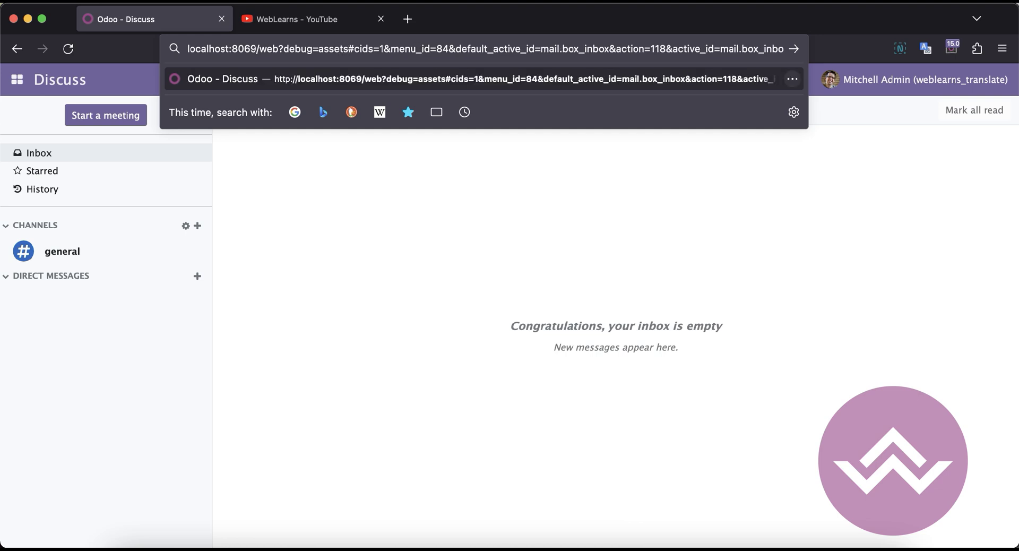
key(Return)
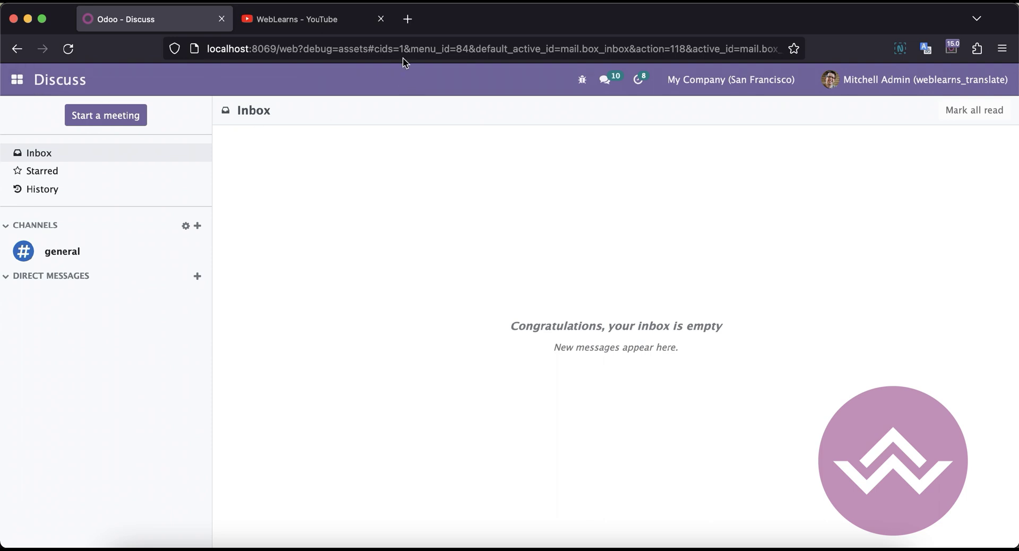
In General Settings, go to Developer Tools and deactivate developer mode
click(17, 79)
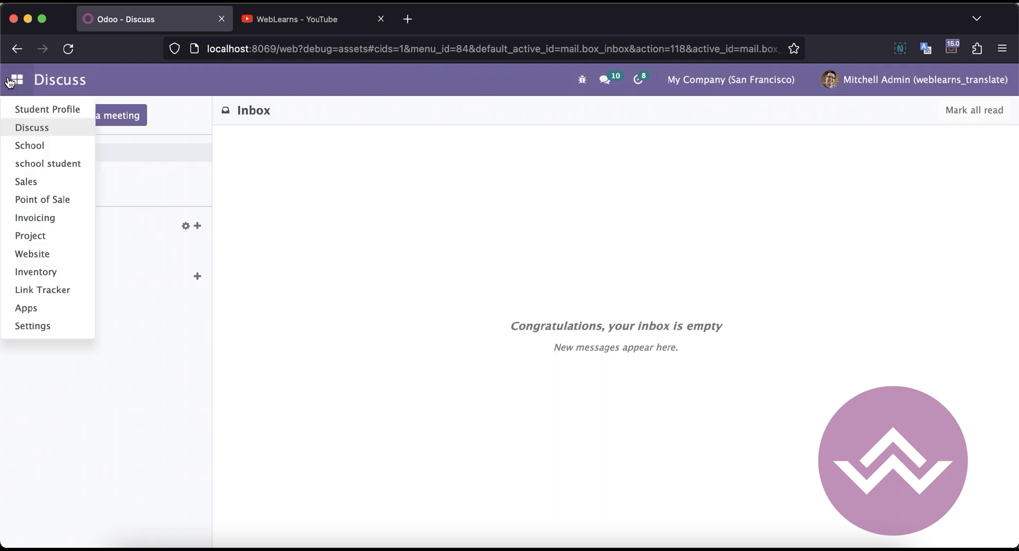
click(35, 330)
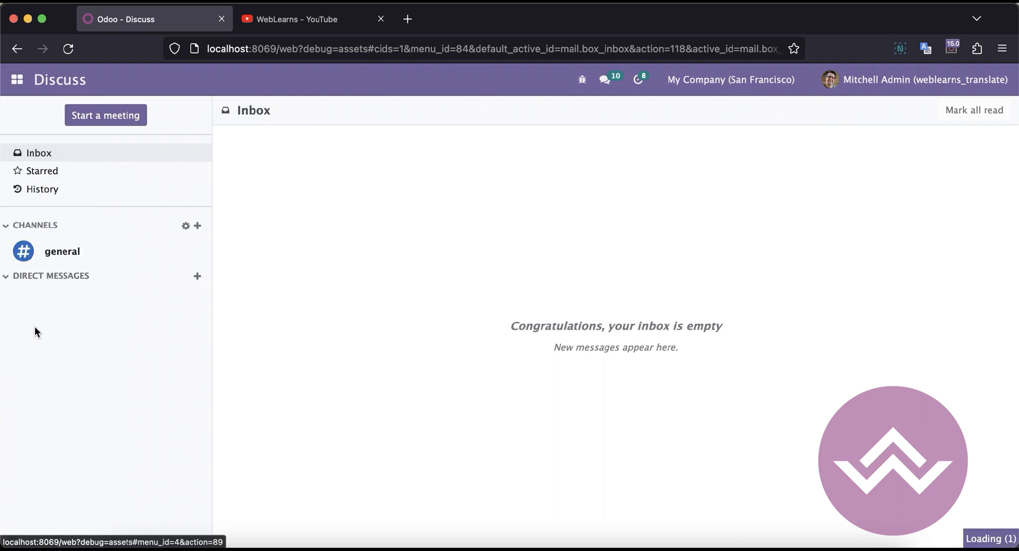
click(147, 80)
scroll(339, 319, down, 20)
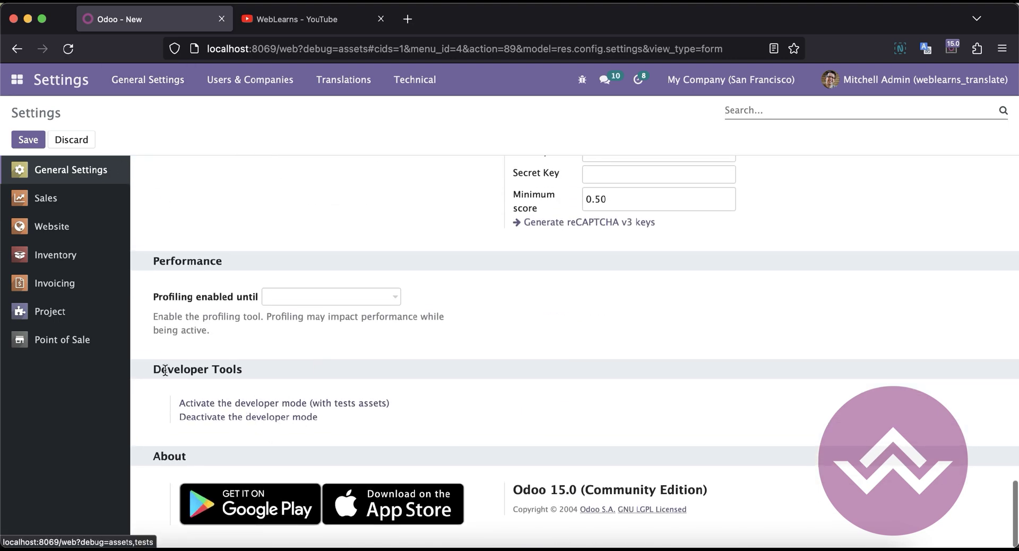
drag(152, 367, 253, 372)
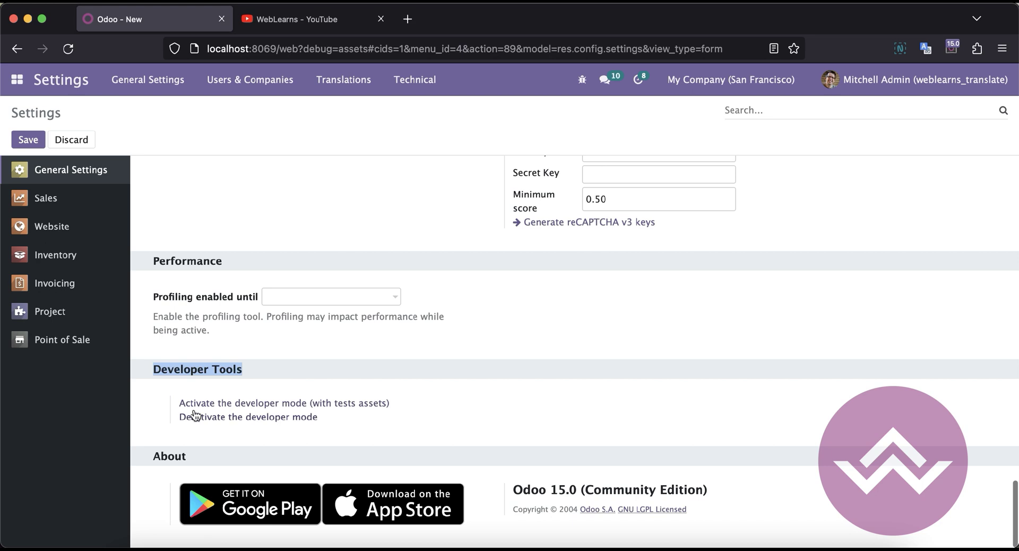
click(253, 420)
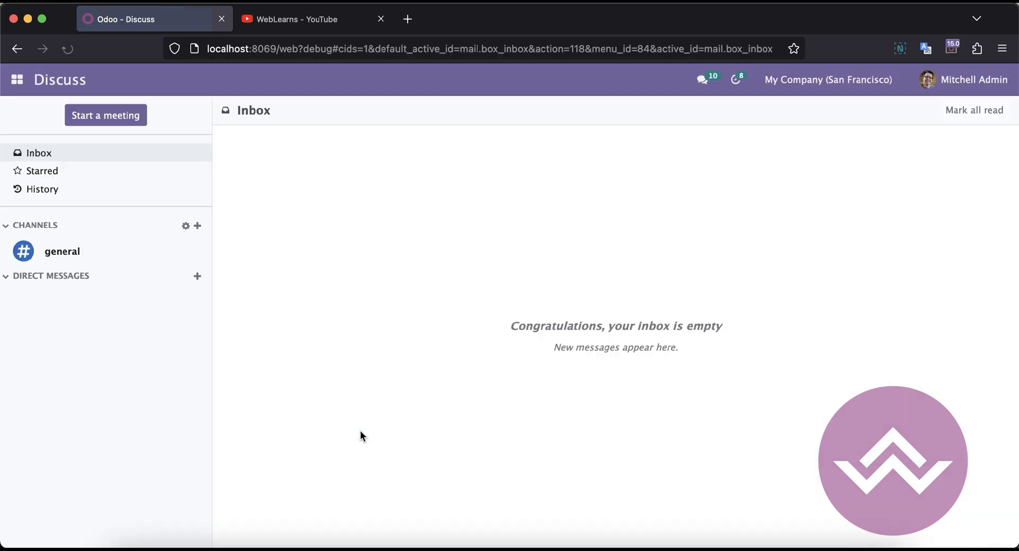
Reopen Settings and highlight the developer mode activation options under Developer Tools
click(10, 83)
click(49, 291)
scroll(313, 441, down, 15)
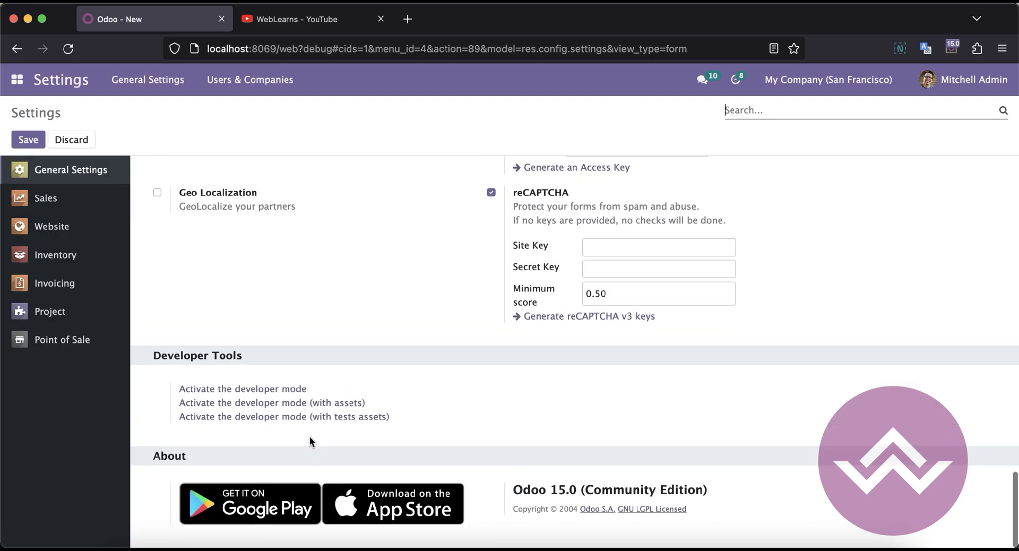
drag(179, 391, 370, 435)
click(370, 435)
Activate developer mode with tests assets and check debug=assets,tests in the address
click(360, 418)
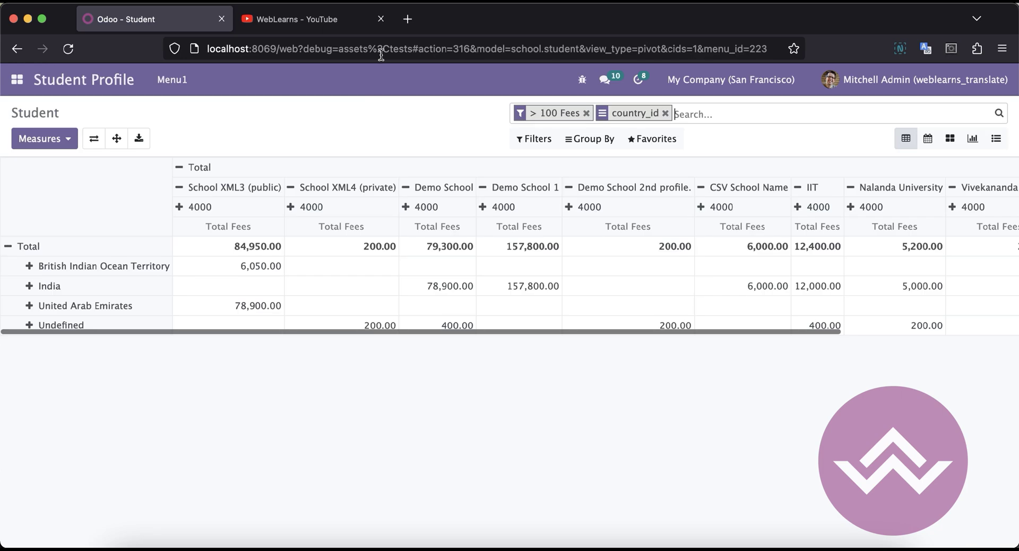
click(367, 49)
double_click(366, 48)
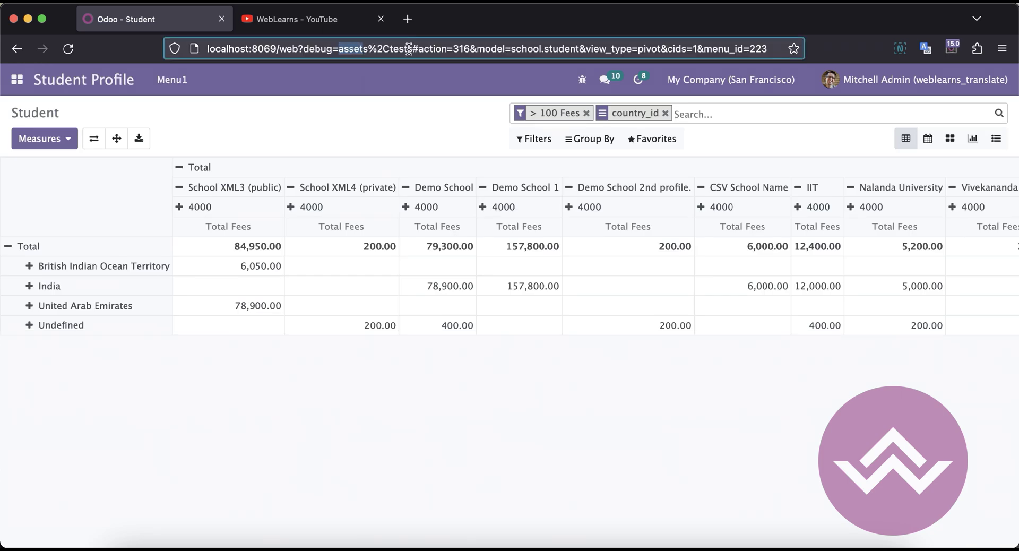
click(380, 116)
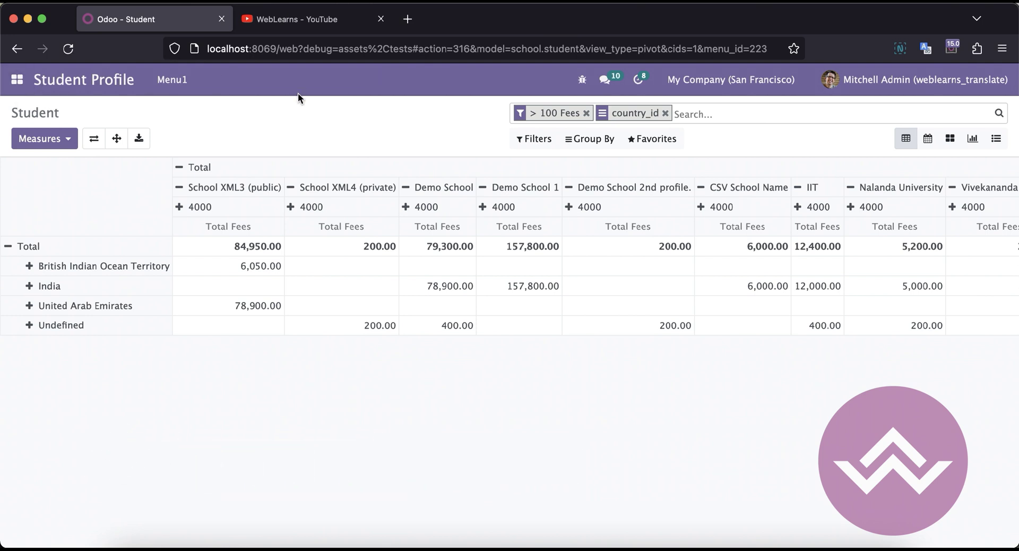
From Firefox's Add-ons manager, search addons.mozilla.org for 'odoo' and scroll the results
click(1003, 49)
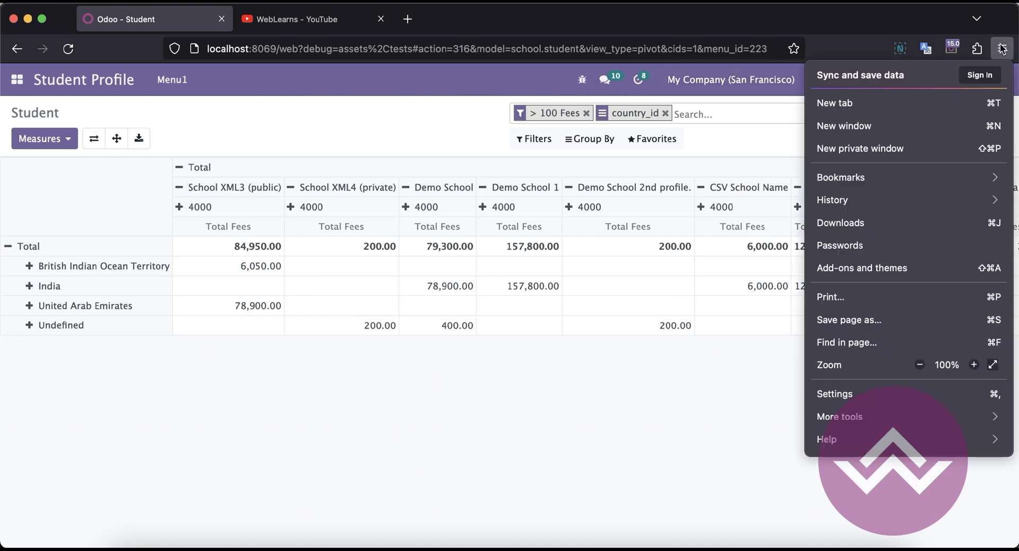
click(858, 273)
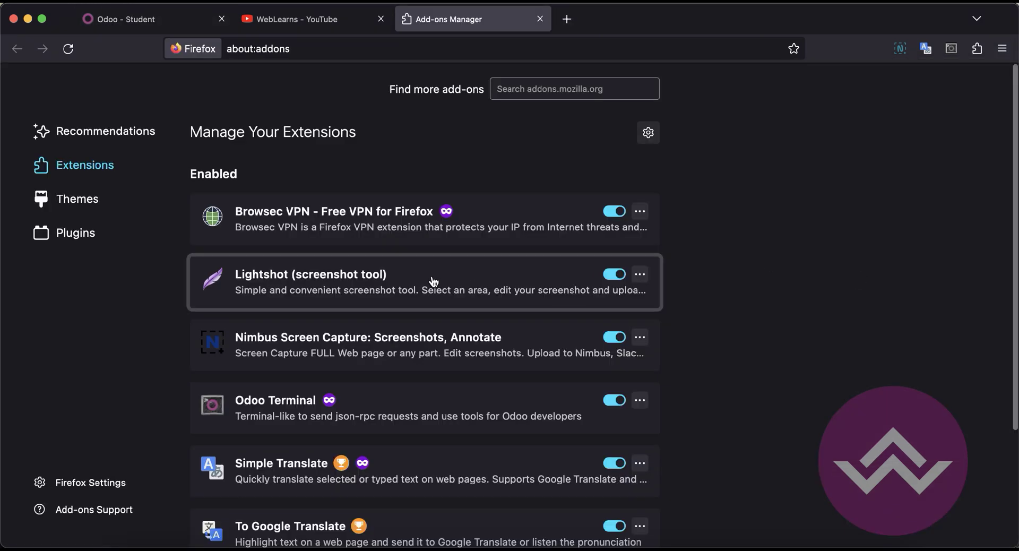
scroll(323, 371, down, 15)
scroll(340, 393, up, 1)
click(385, 484)
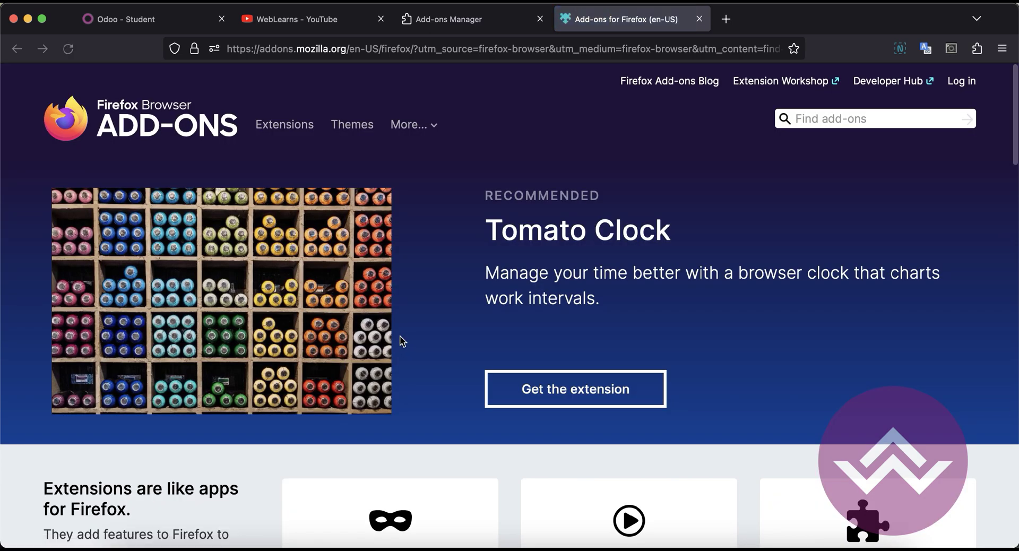
click(816, 120)
text(odoo)
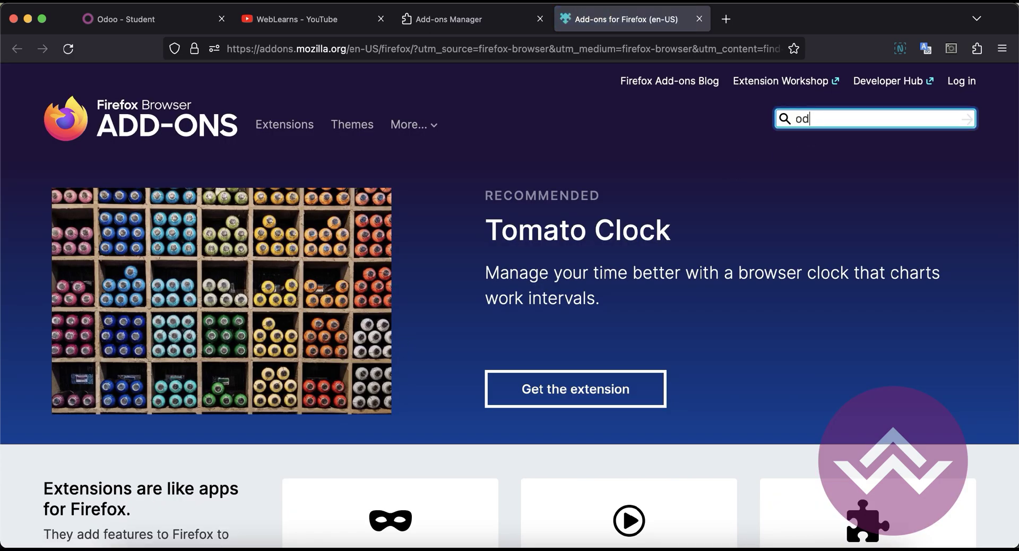
key(Return)
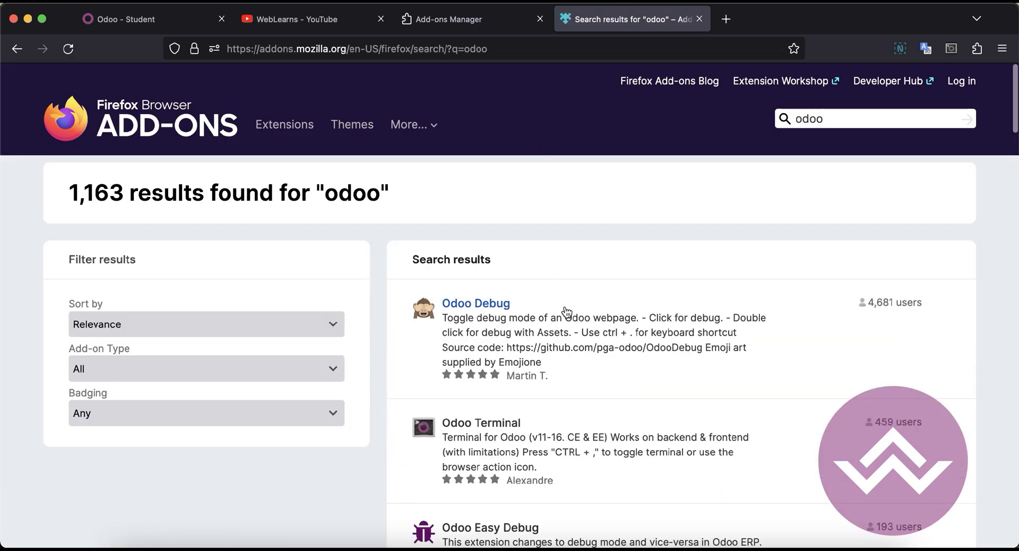
scroll(562, 305, down, 4)
scroll(562, 226, down, 15)
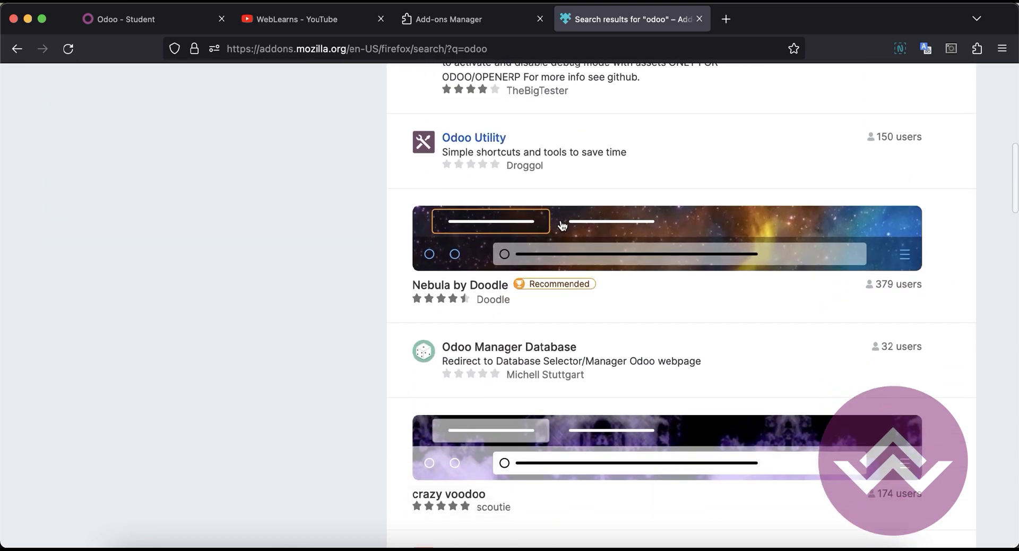
Install the Odoo Debug add-on, approve its permissions, and go back to the results
scroll(562, 225, down, 6)
scroll(562, 225, up, 20)
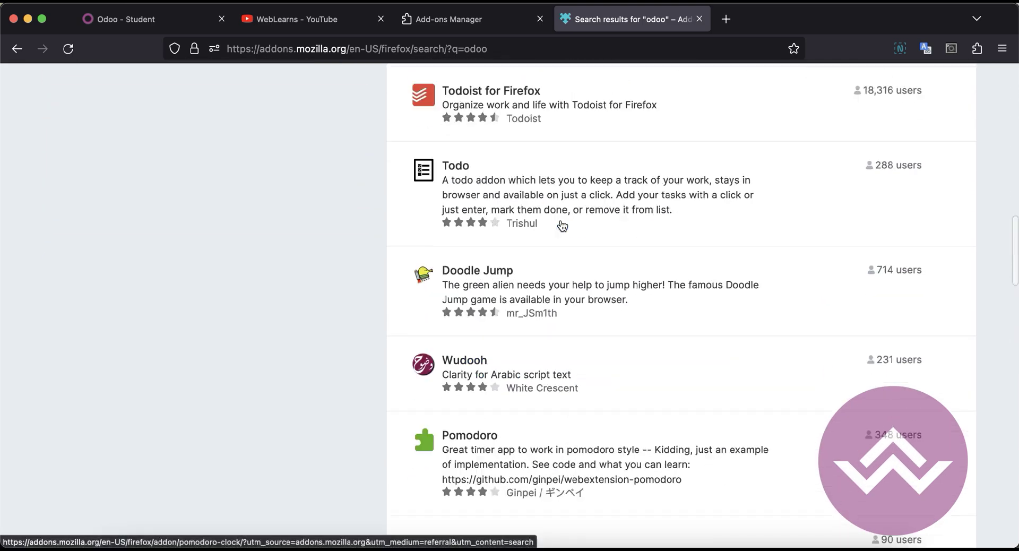
scroll(561, 220, down, 5)
scroll(473, 282, up, 2)
scroll(537, 282, up, 1)
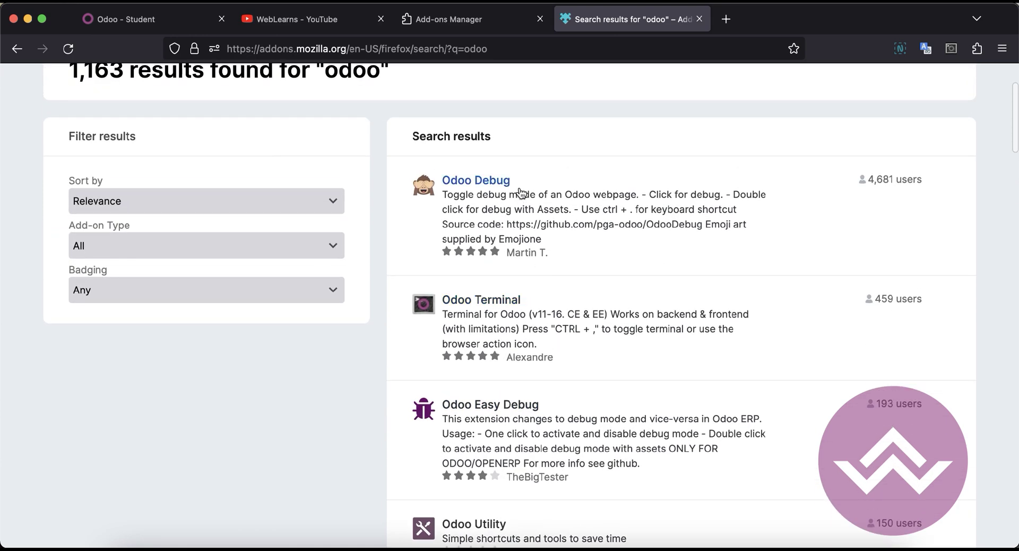
click(500, 205)
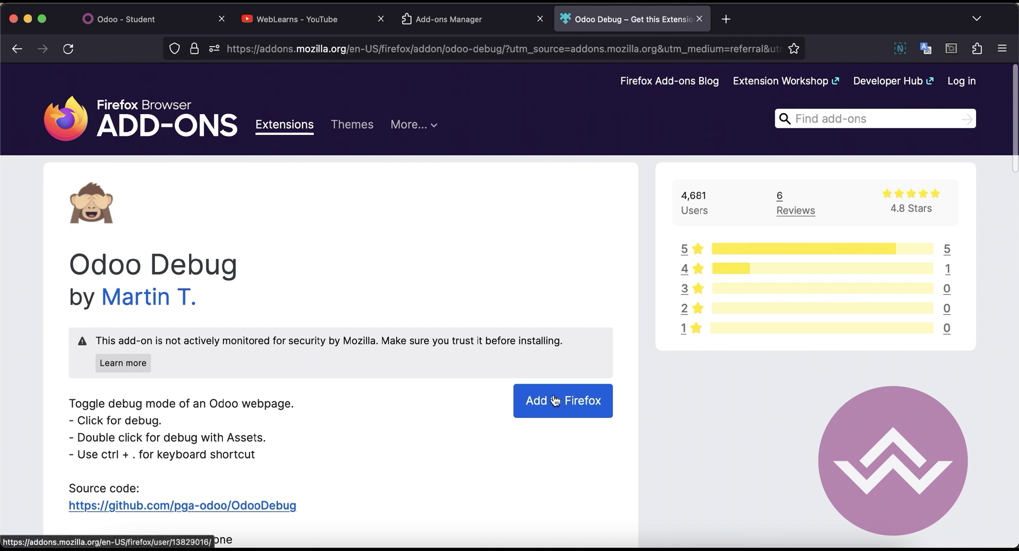
click(554, 401)
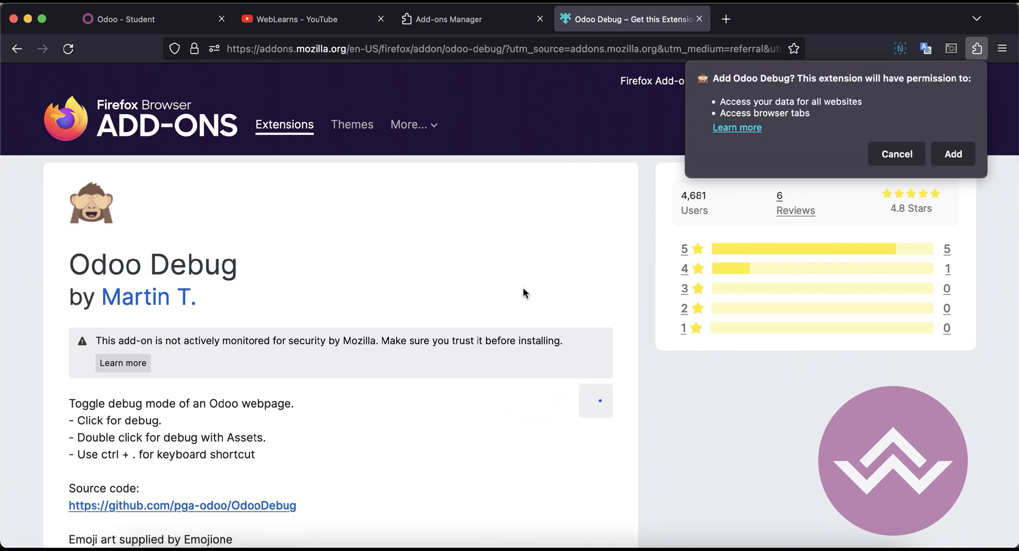
click(953, 154)
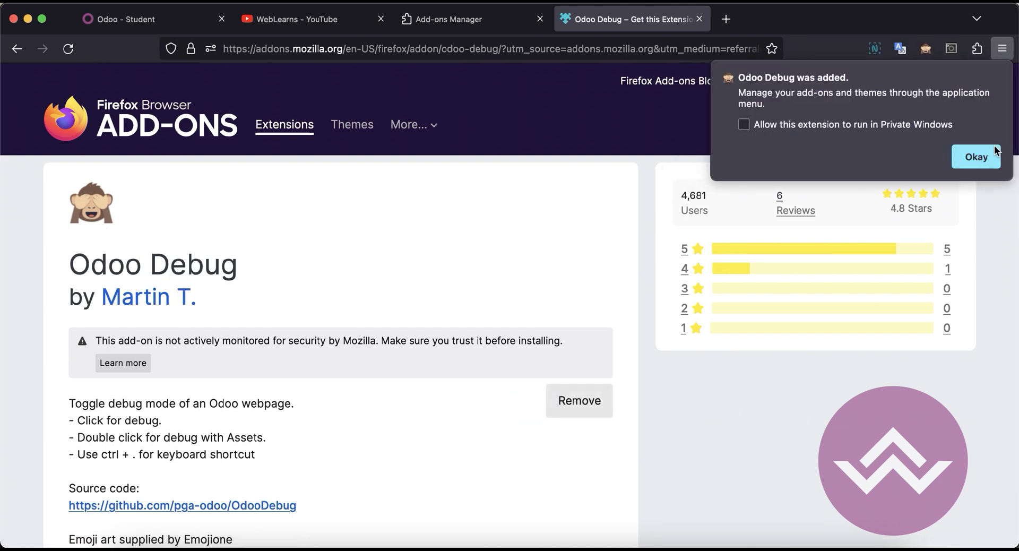
click(980, 158)
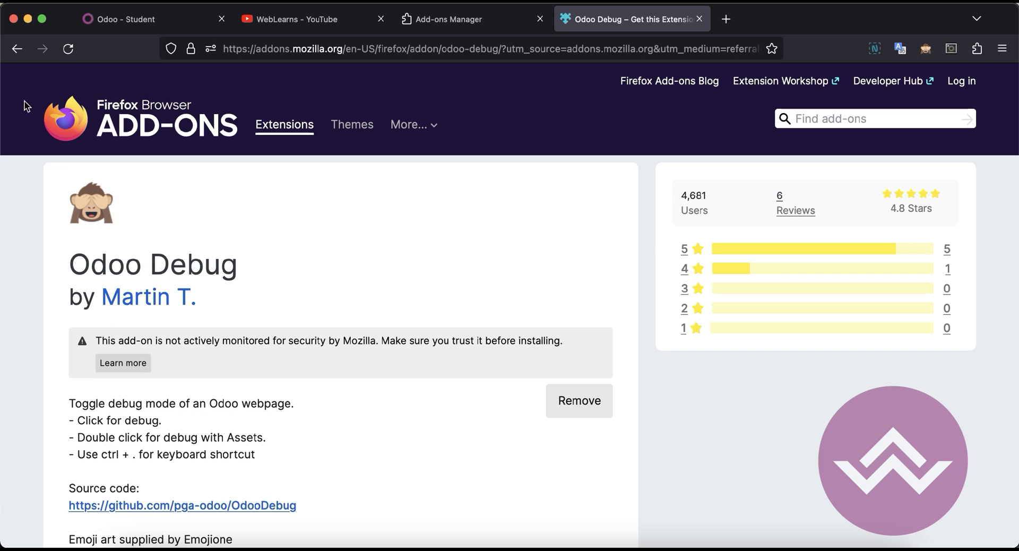
click(17, 49)
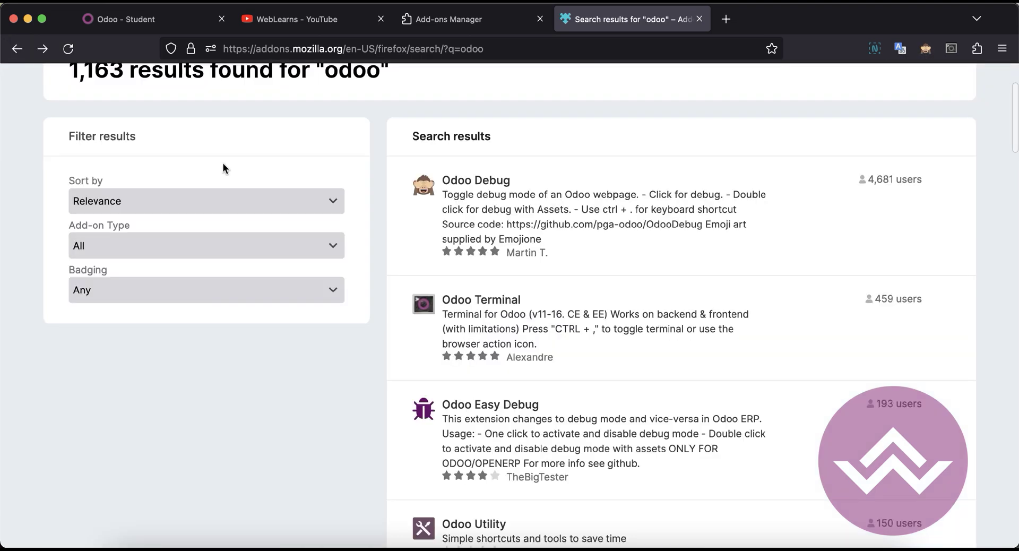
Install the Odoo Easy Debug add-on and return to the odoo search results
click(614, 429)
click(600, 408)
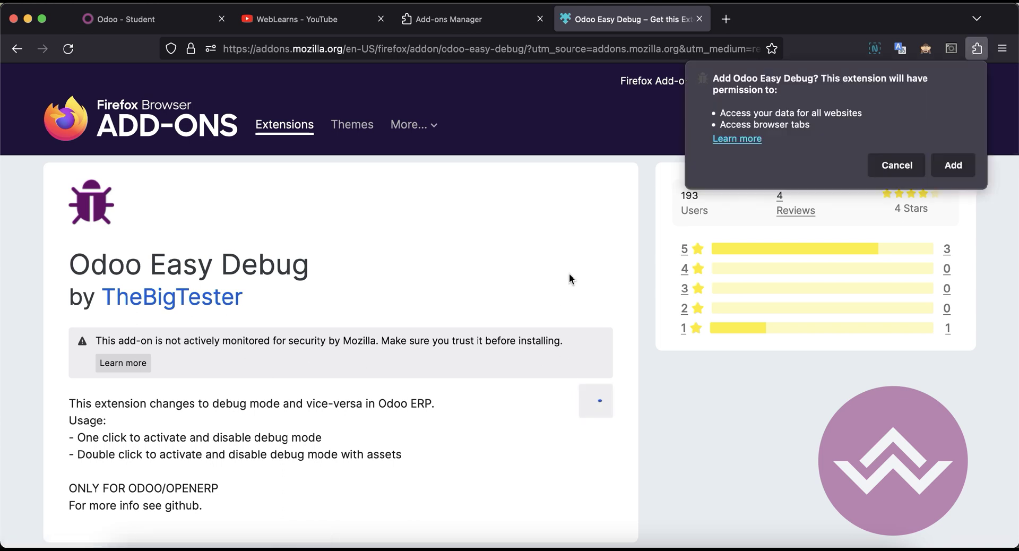
click(954, 165)
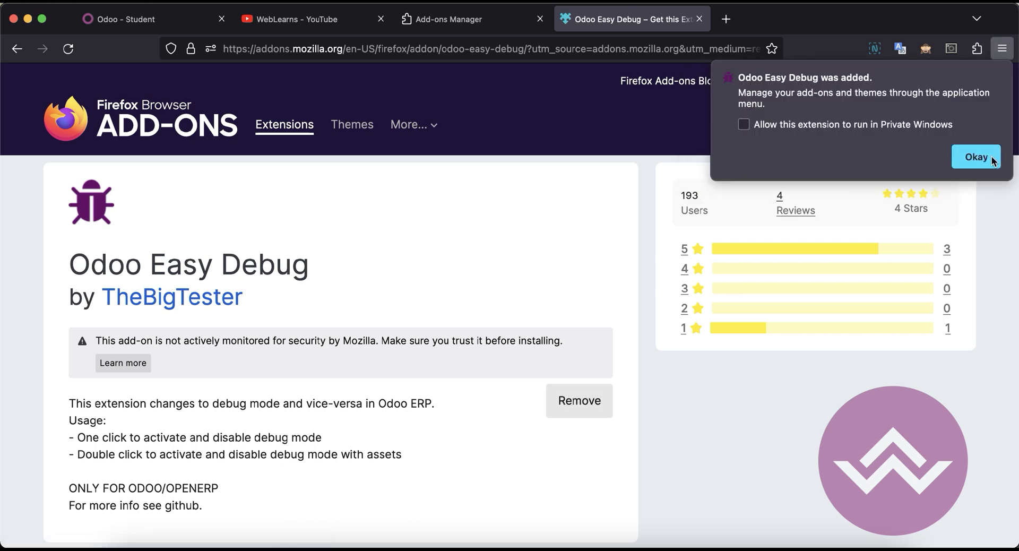
click(975, 157)
click(17, 49)
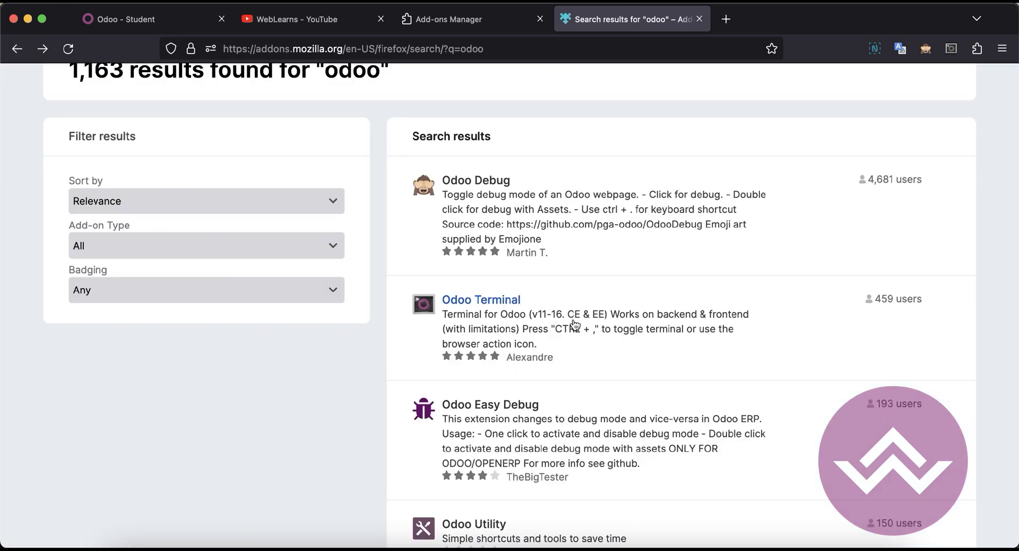
Pin Odoo Easy Debug to the toolbar, close both add-on tabs, and return to Odoo Student
click(977, 48)
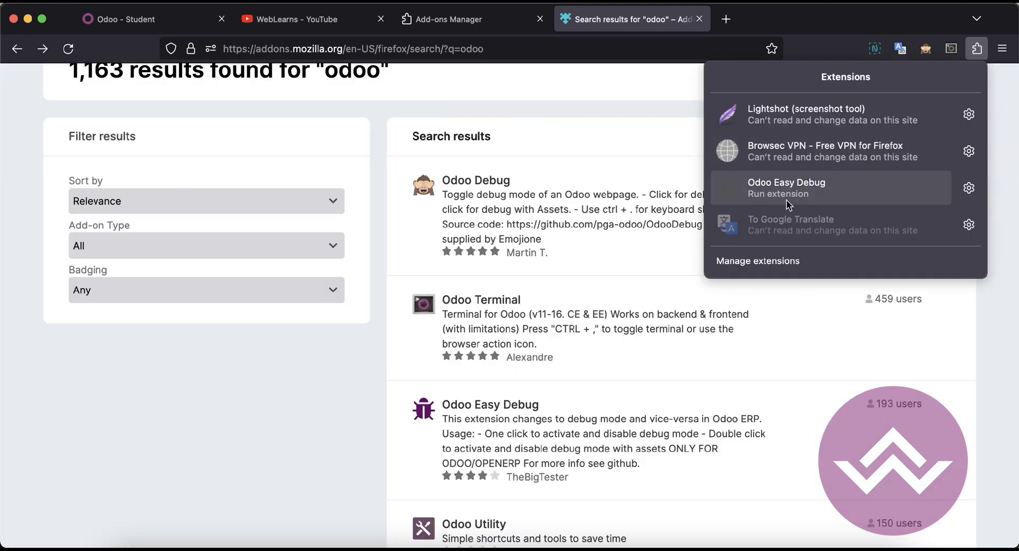
right_click(871, 189)
click(885, 199)
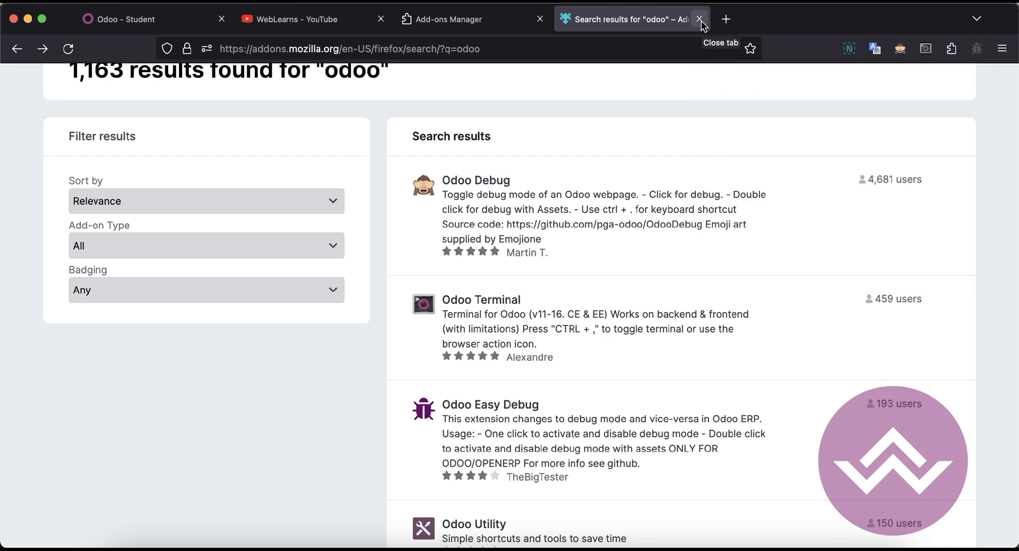
click(700, 19)
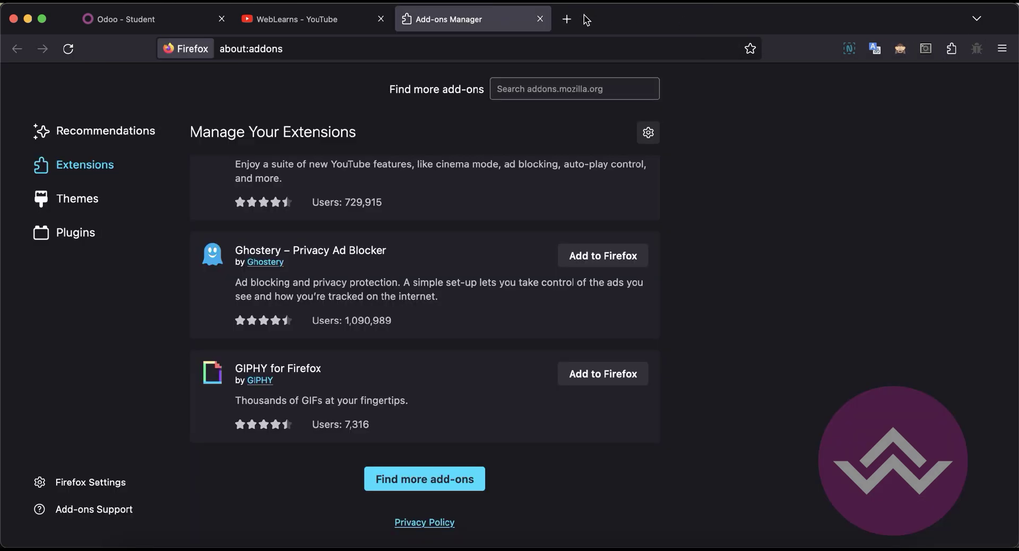
click(541, 19)
click(163, 22)
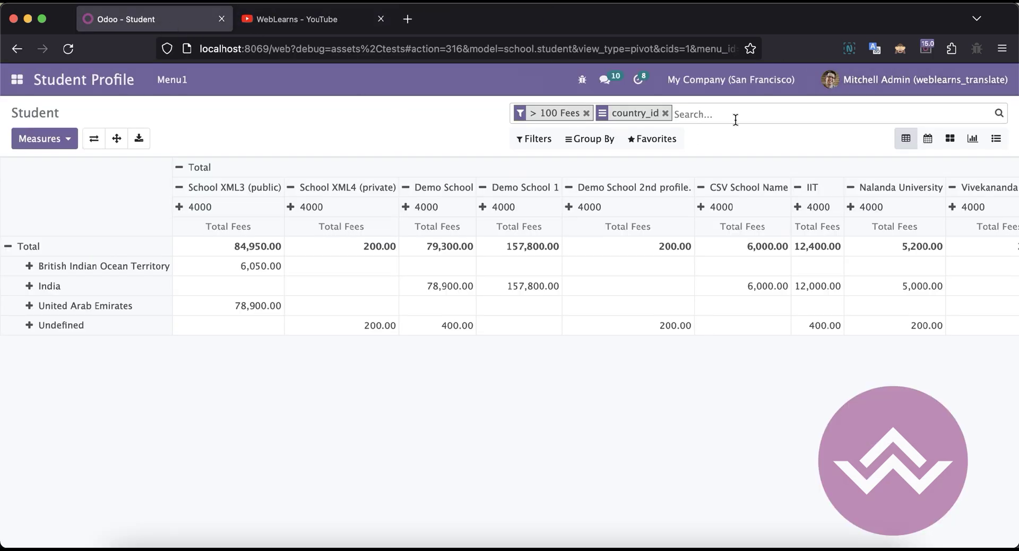
Delete '?debug=assets%2Ctests' from the Student page address and load it
drag(296, 49, 397, 49)
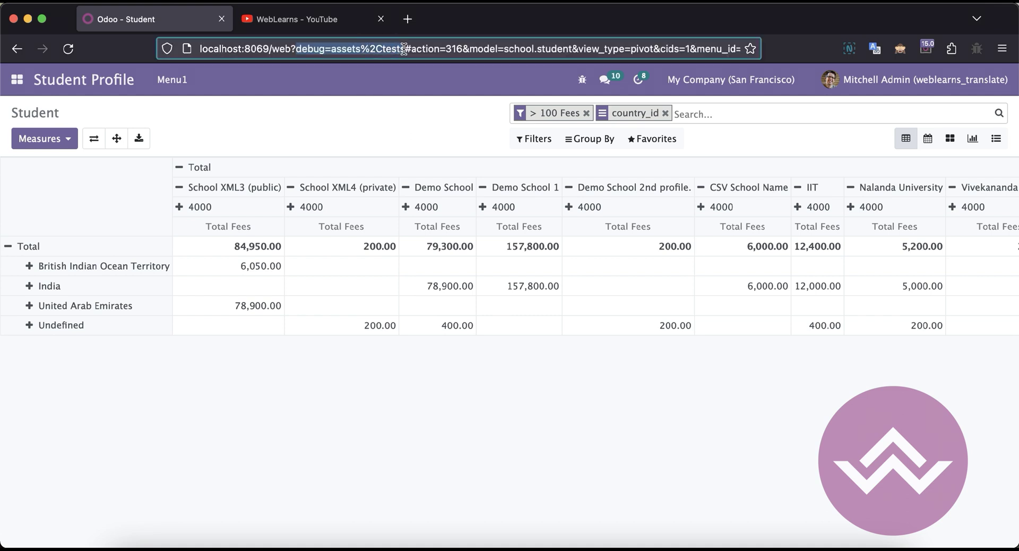
key(BackSpace)
key(BackSpace)
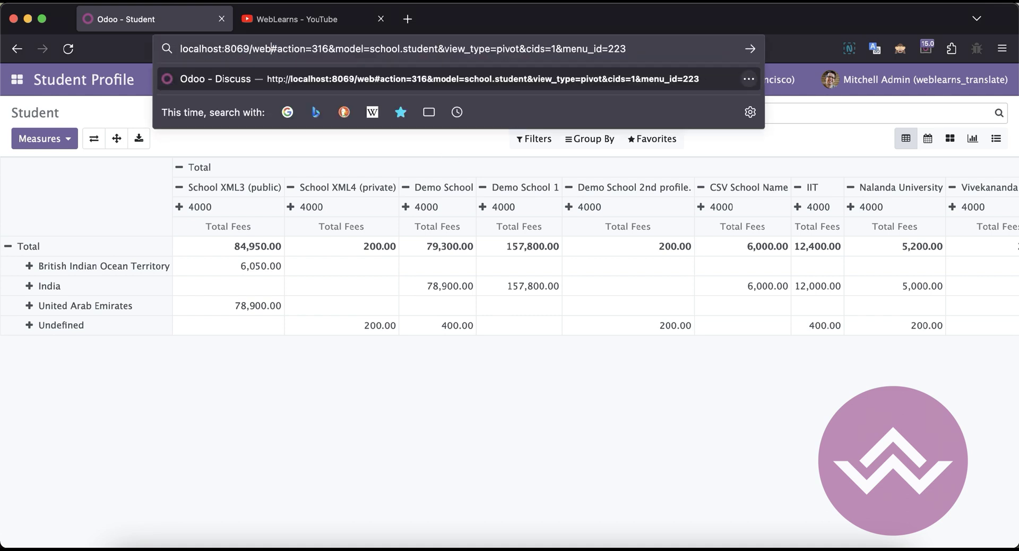
key(Return)
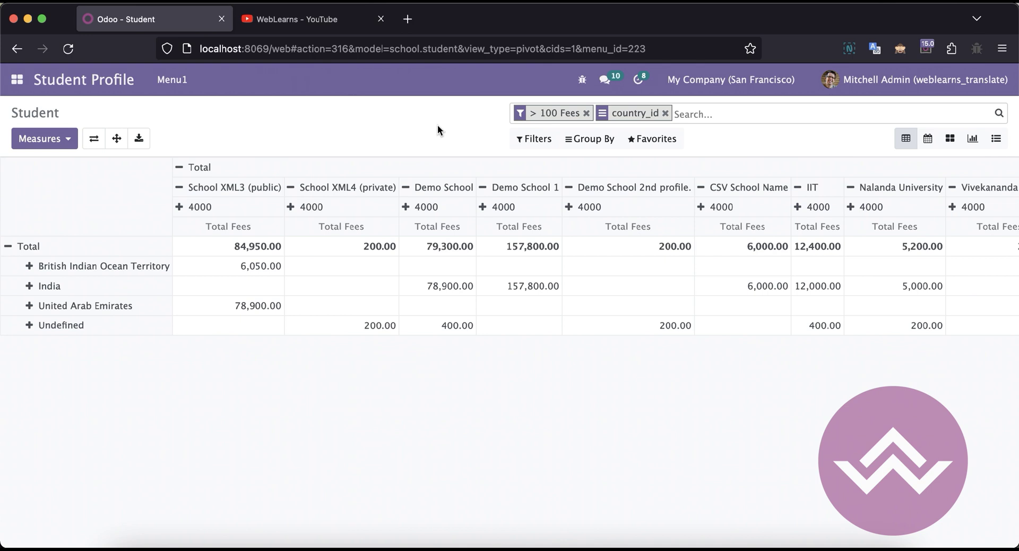
Use the Odoo Debug toolbar icon to cycle debug, debug with assets, off, then debug=1
click(901, 50)
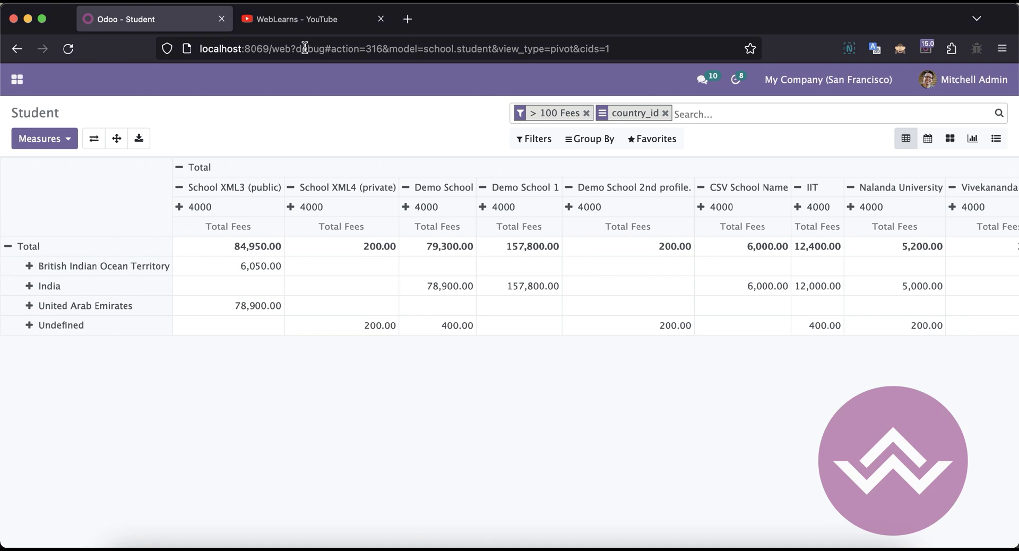
click(902, 51)
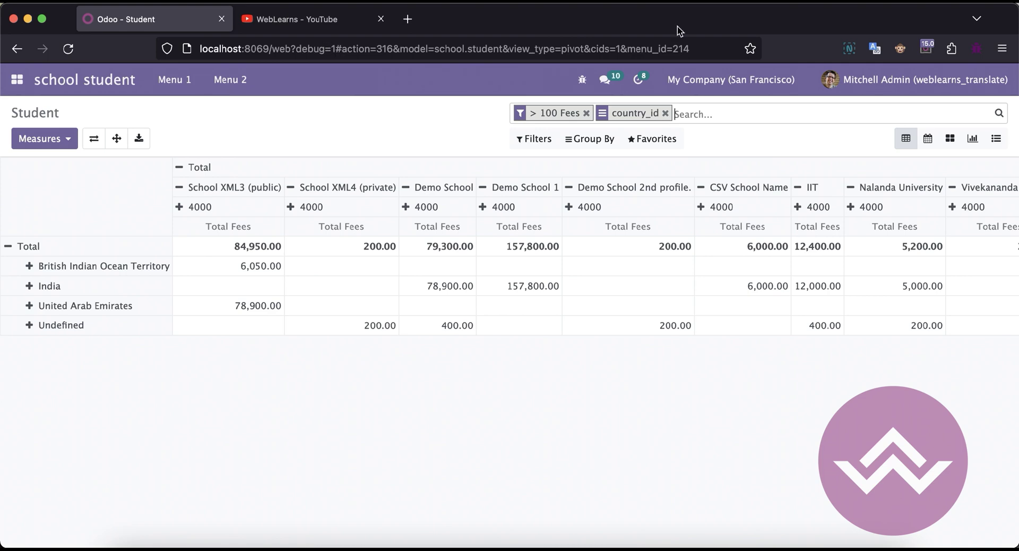
double_click(900, 48)
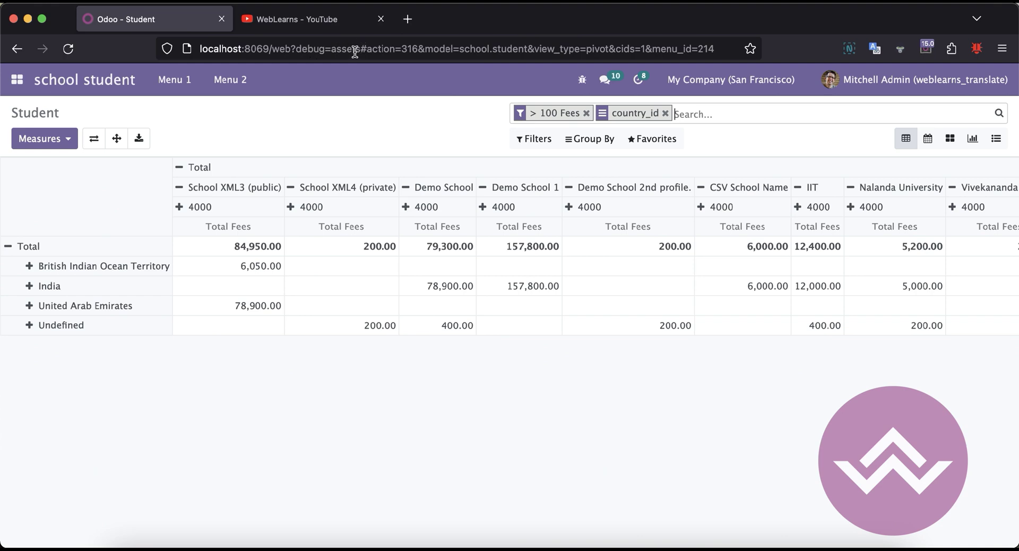
click(901, 49)
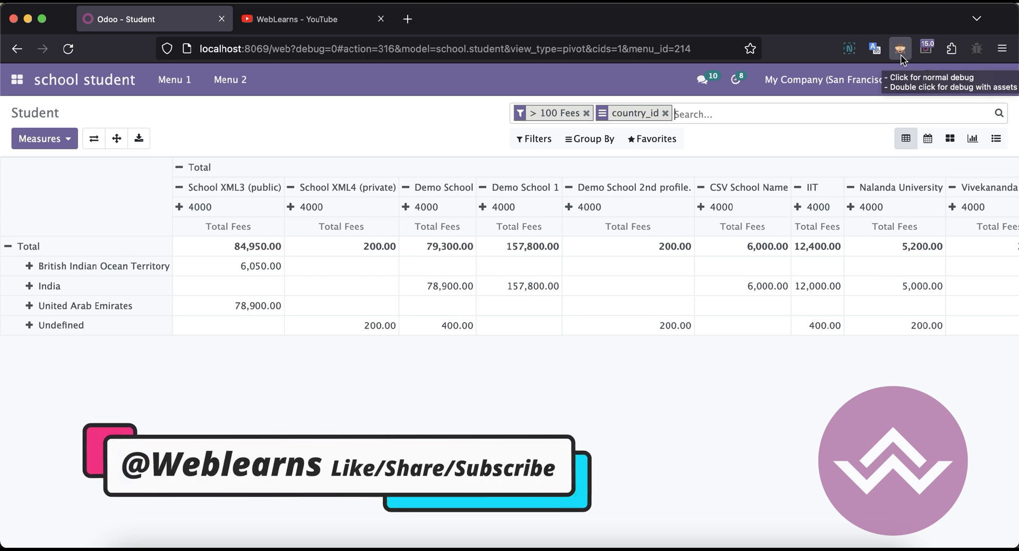
click(900, 55)
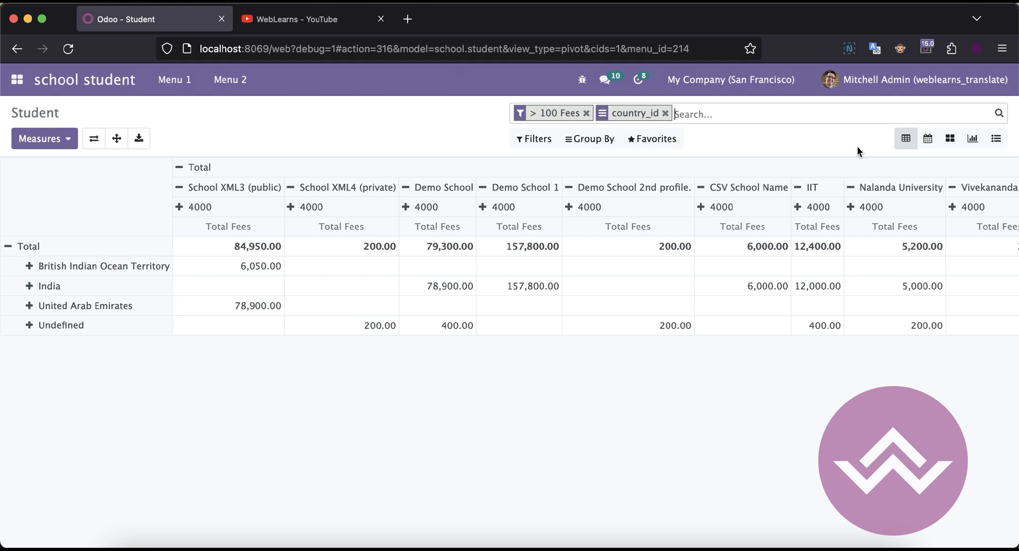
Remove the Odoo Debug extension from Firefox
right_click(901, 49)
click(881, 78)
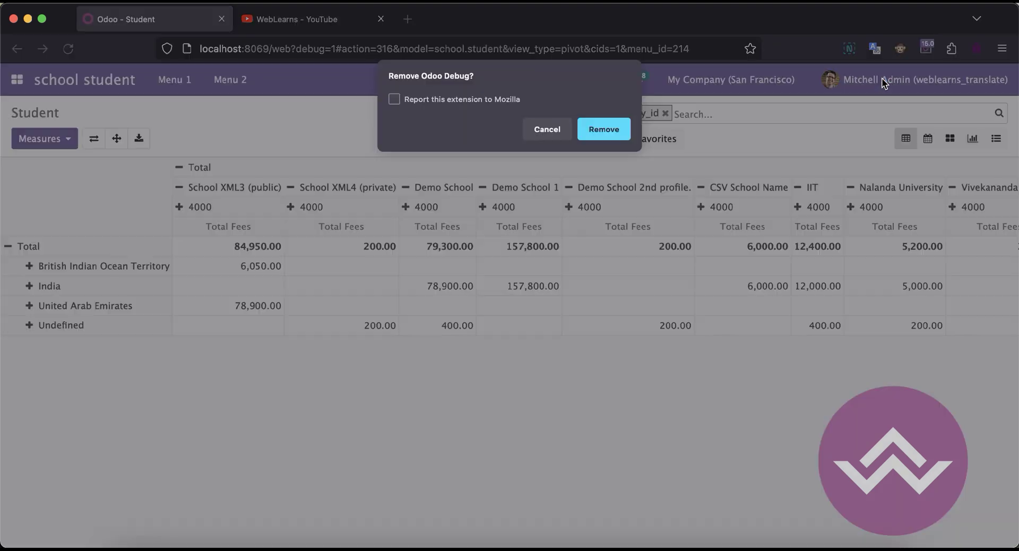
click(604, 130)
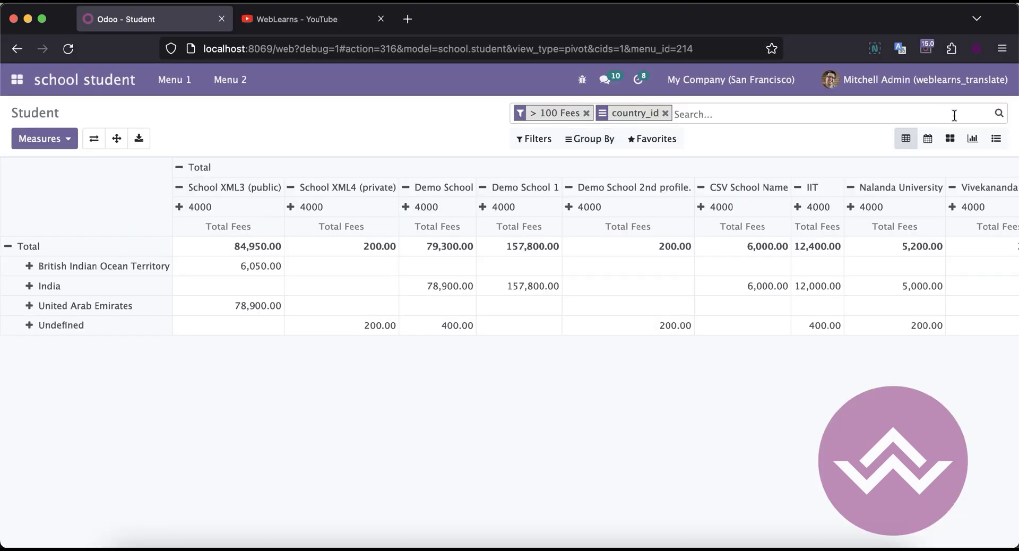
Use Easy Debug to turn debug off, back on, then switch to debug=assets on the Student page
click(979, 49)
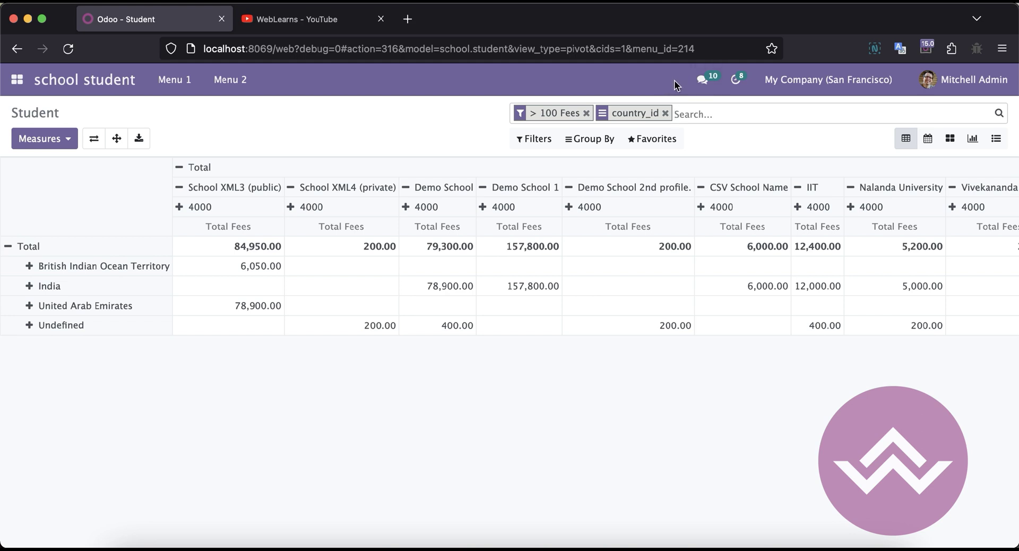
click(976, 49)
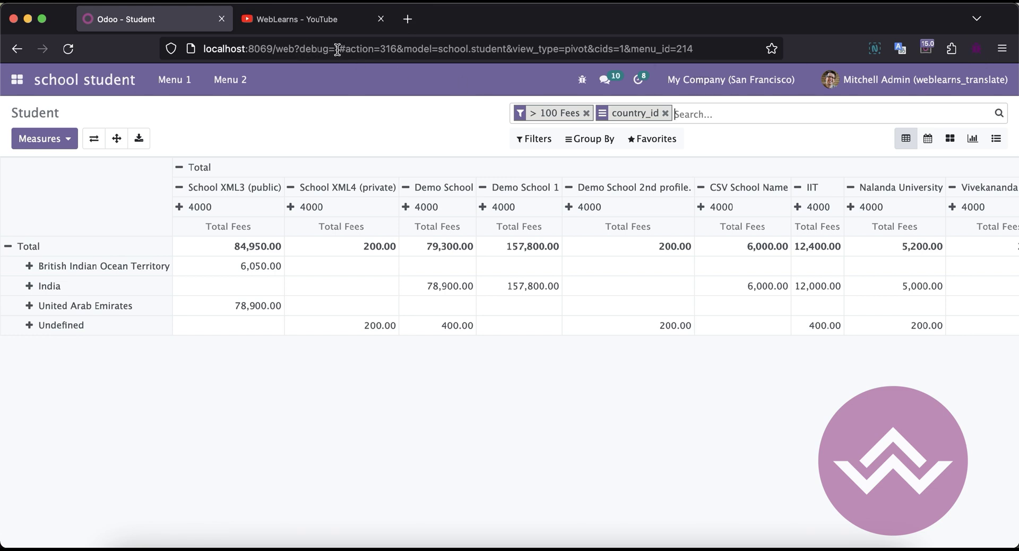
double_click(976, 49)
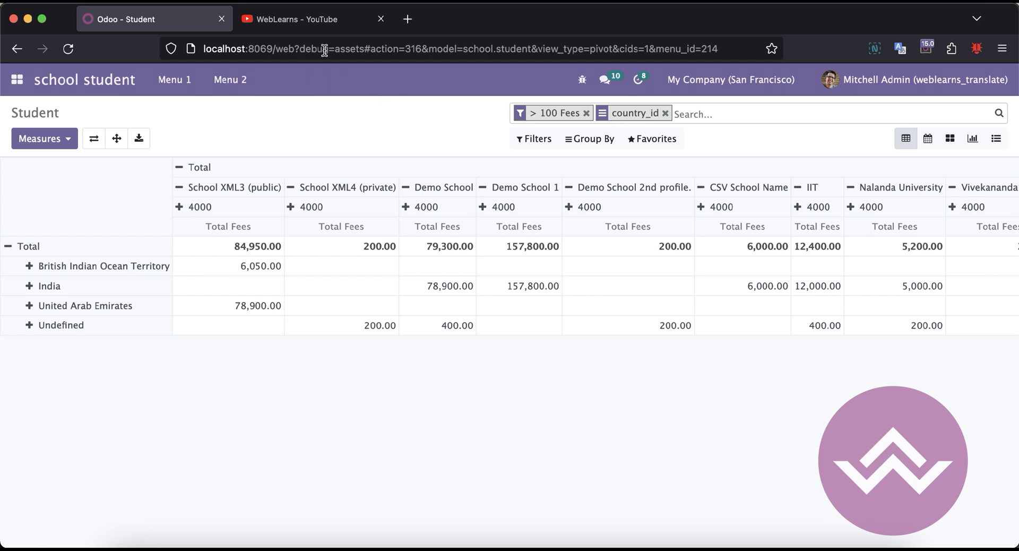
Go to the Settings app and scroll down to its Developer Tools section
click(17, 79)
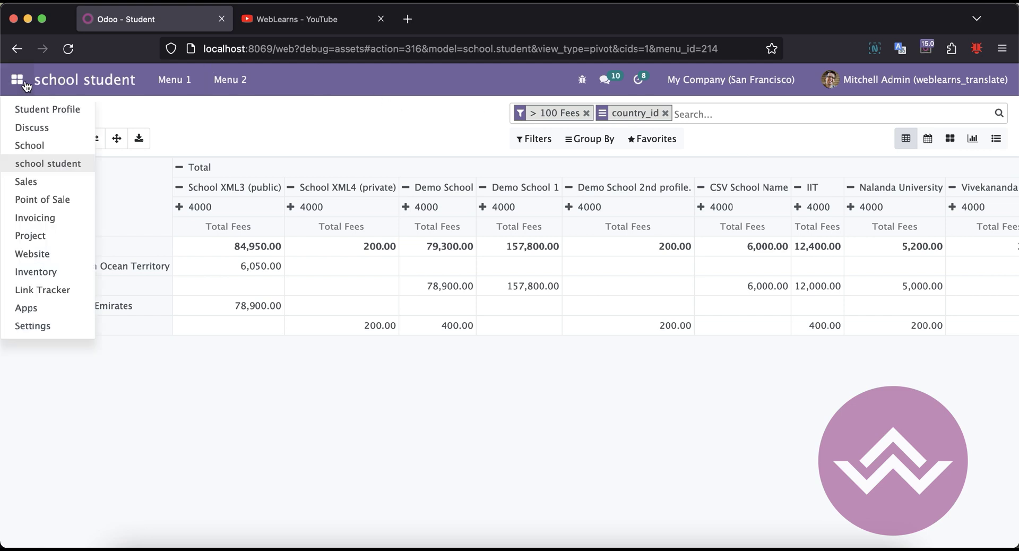
click(64, 327)
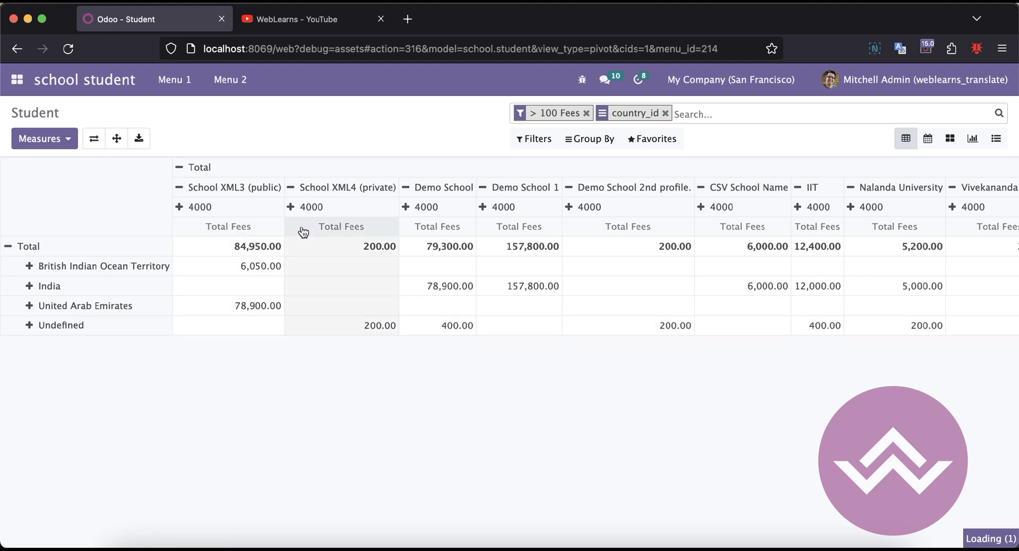
scroll(295, 319, down, 10)
scroll(298, 333, down, 15)
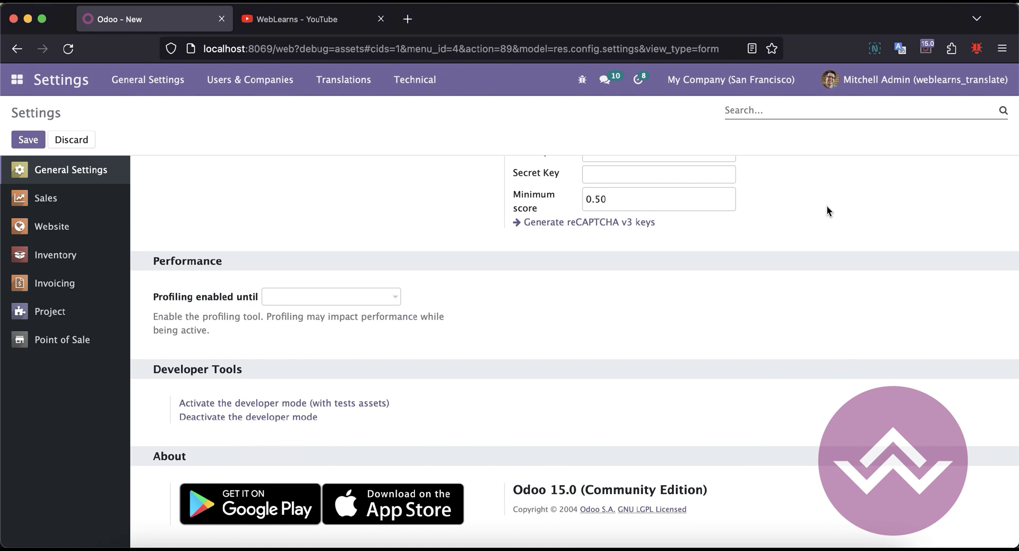
click(927, 49)
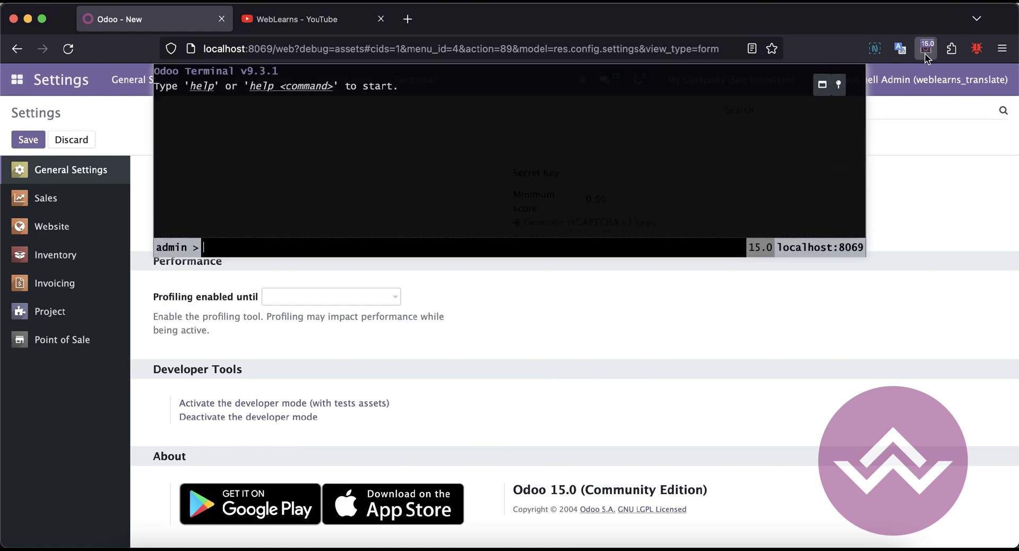
click(926, 49)
click(926, 48)
click(925, 49)
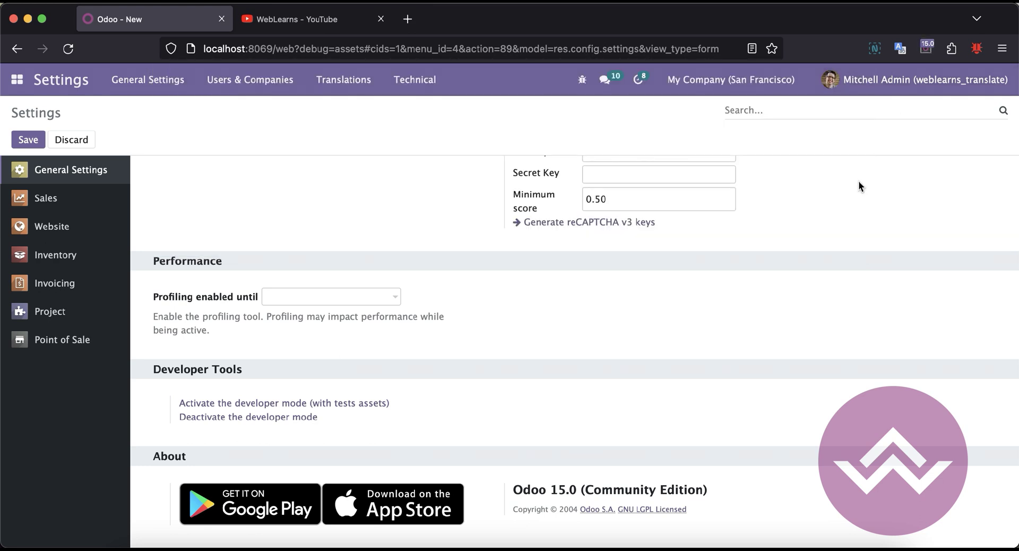